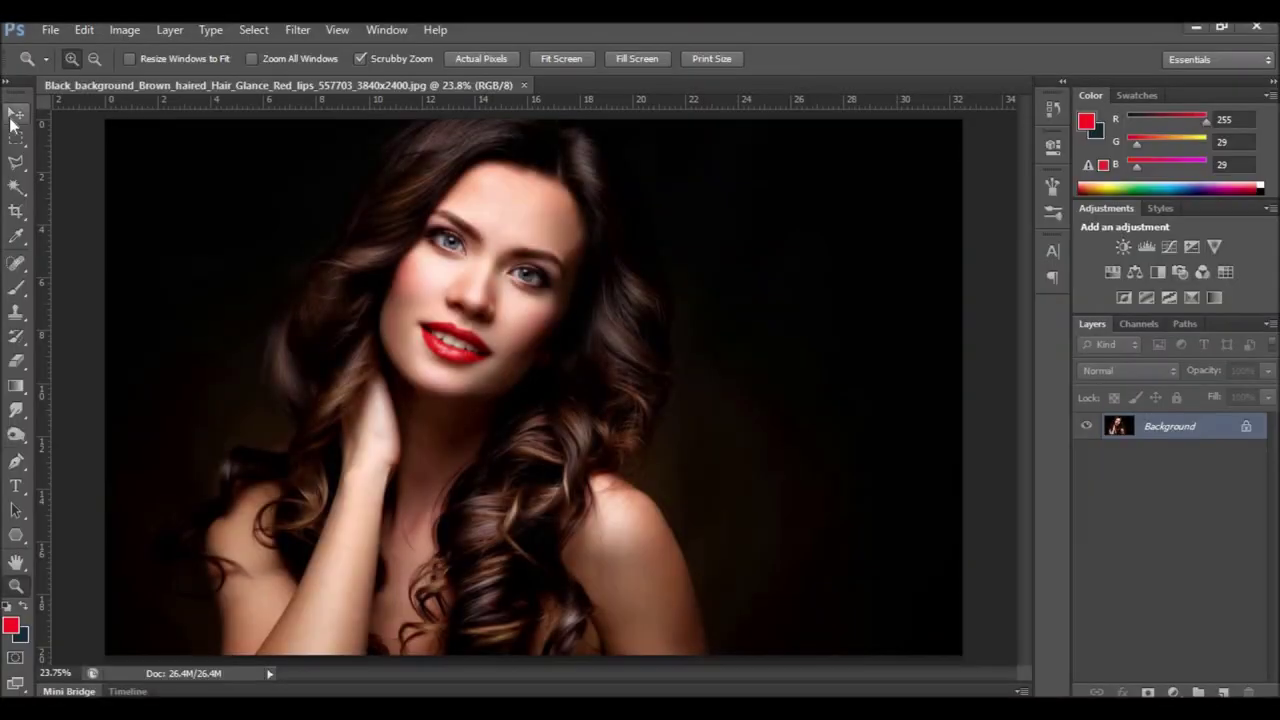
Duplicate the portrait's Background layer into Background copy with the Move tool active
click(14, 114)
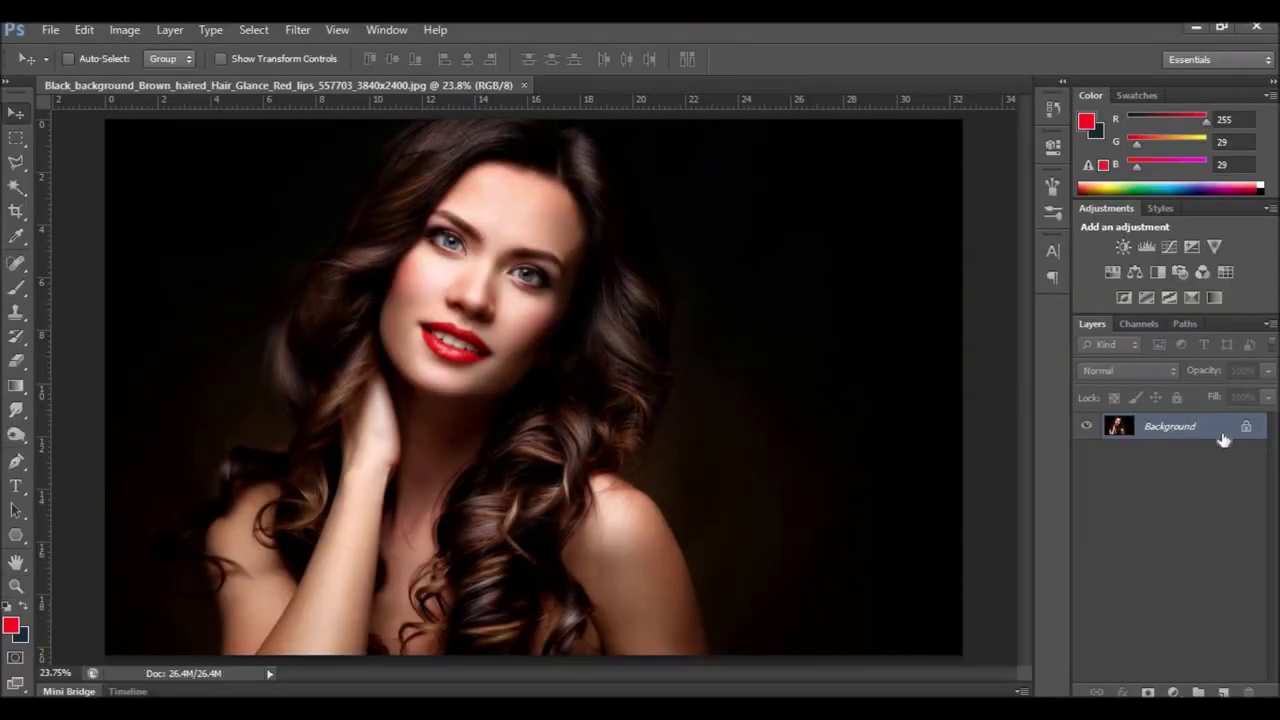
drag(1219, 430, 1221, 690)
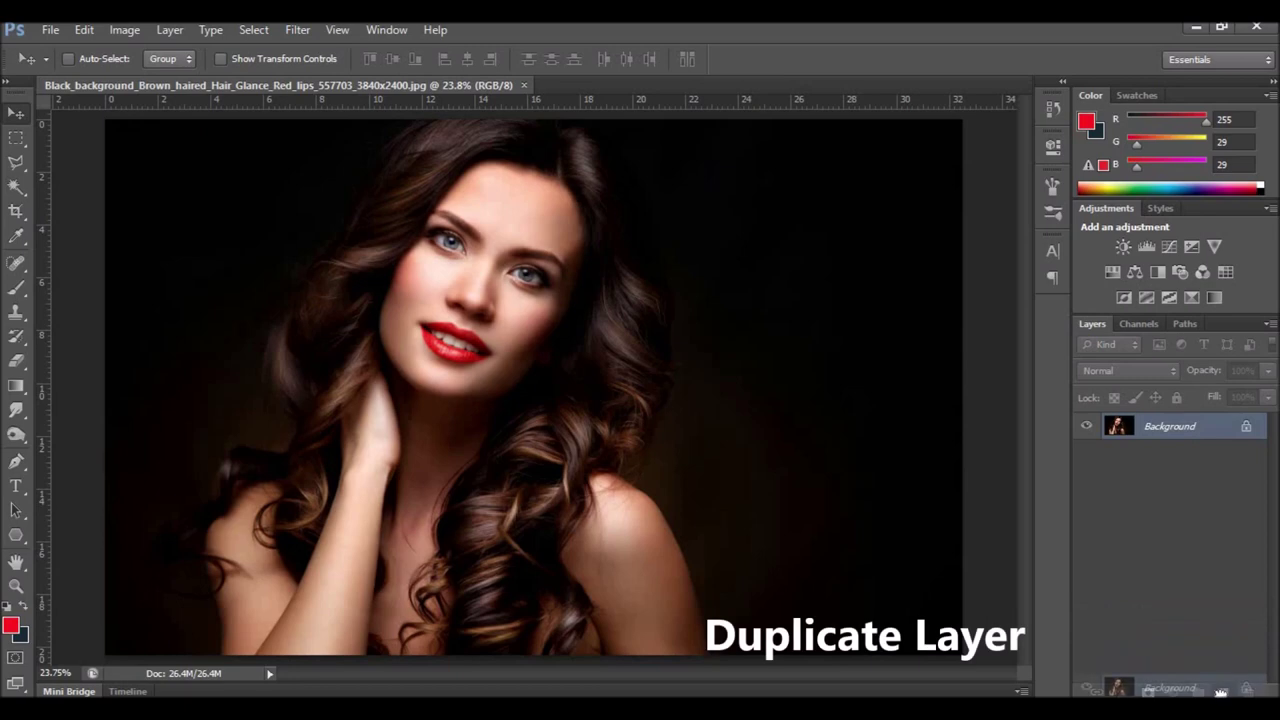
drag(1227, 691, 1222, 691)
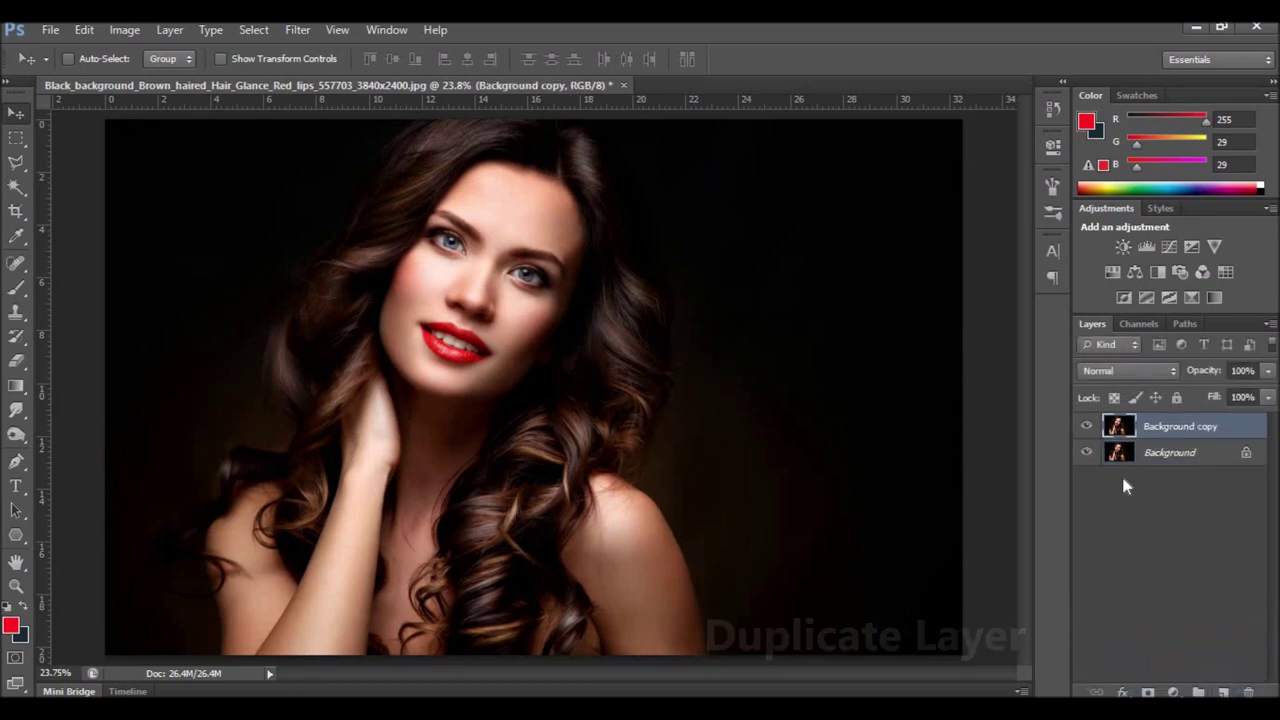
click(127, 33)
mouse_move(152, 77)
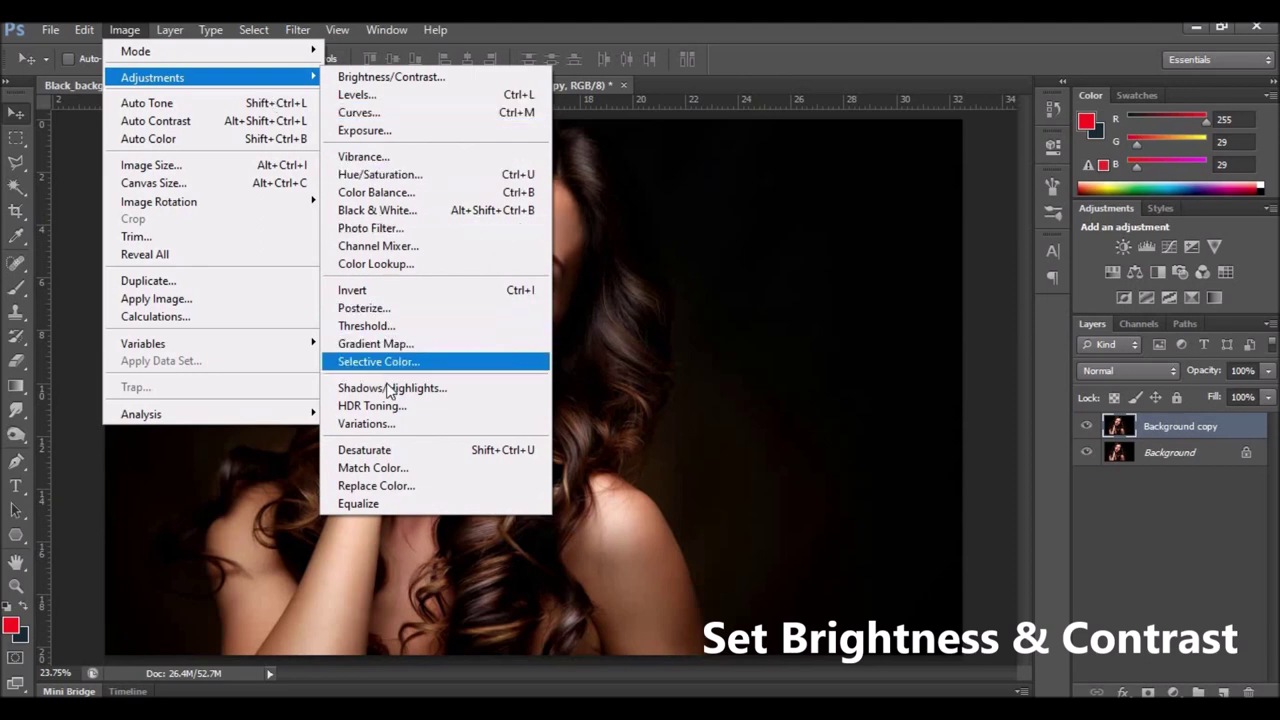
Apply Shadows/Highlights to Background copy with Shadows reduced to about 2%
click(450, 388)
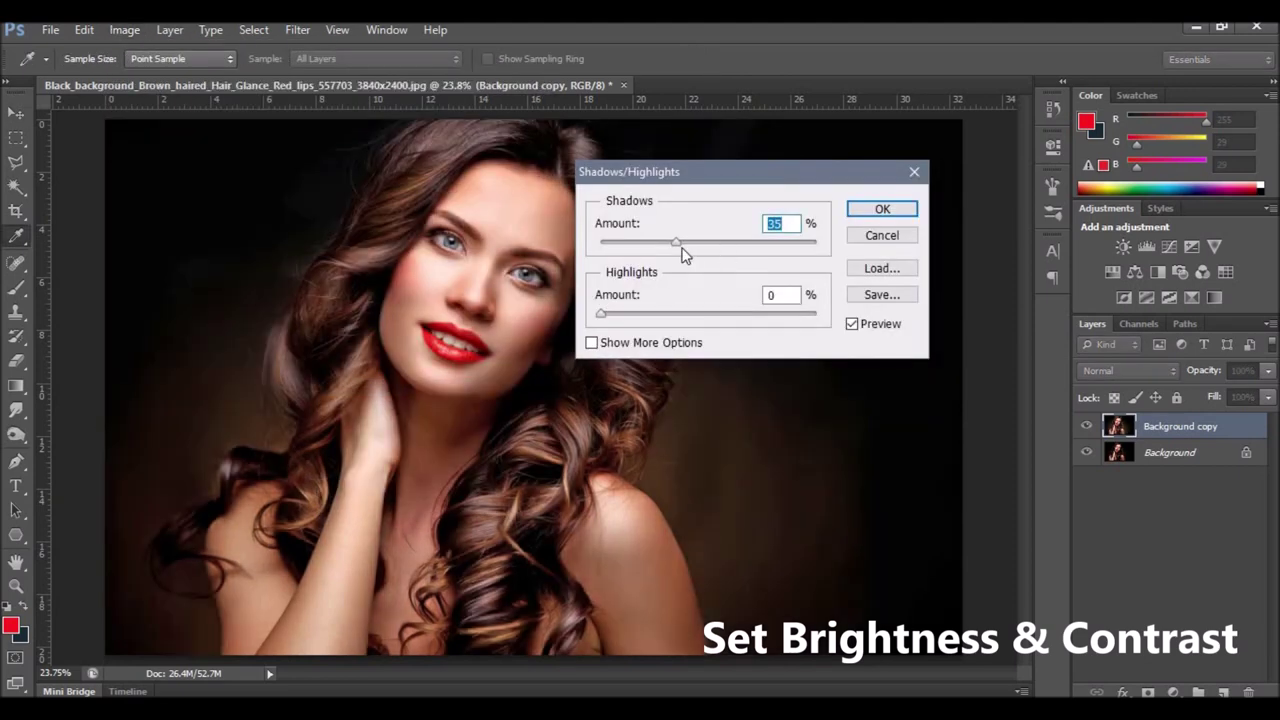
drag(676, 245, 608, 248)
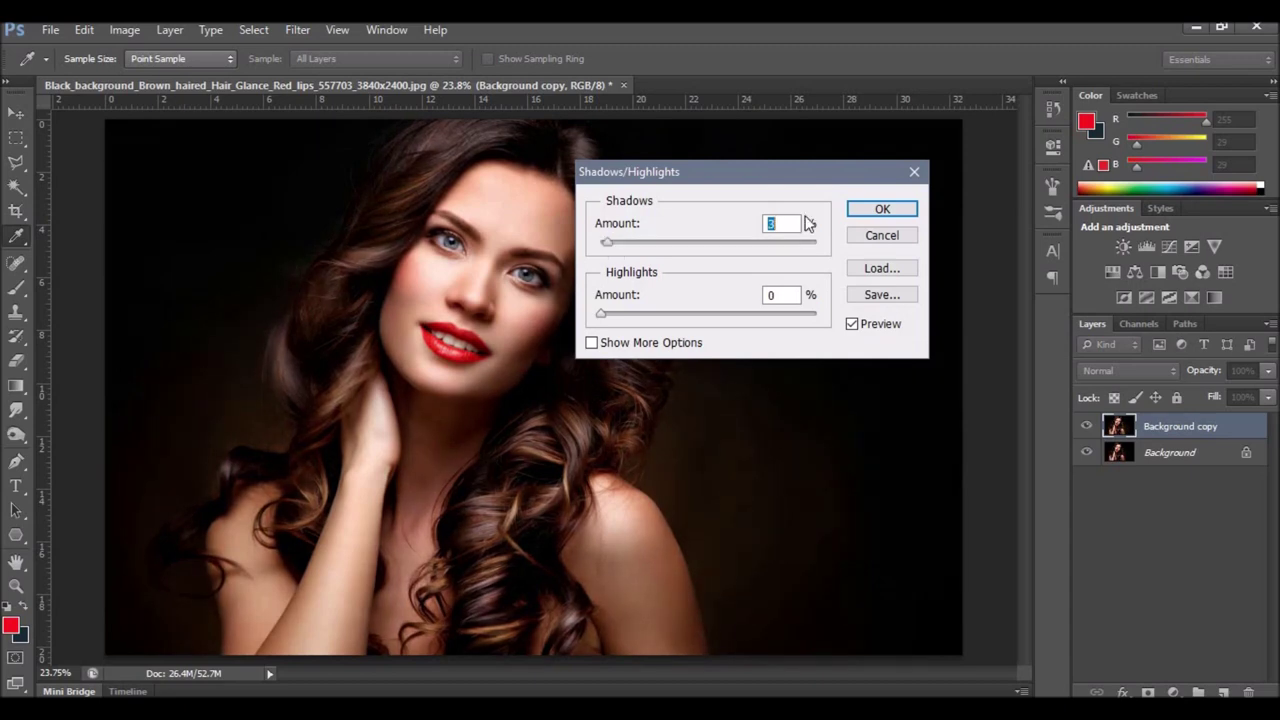
click(882, 210)
key(v)
Apply Levels with input values of roughly 22, 1.29 and 234
click(122, 30)
mouse_move(152, 78)
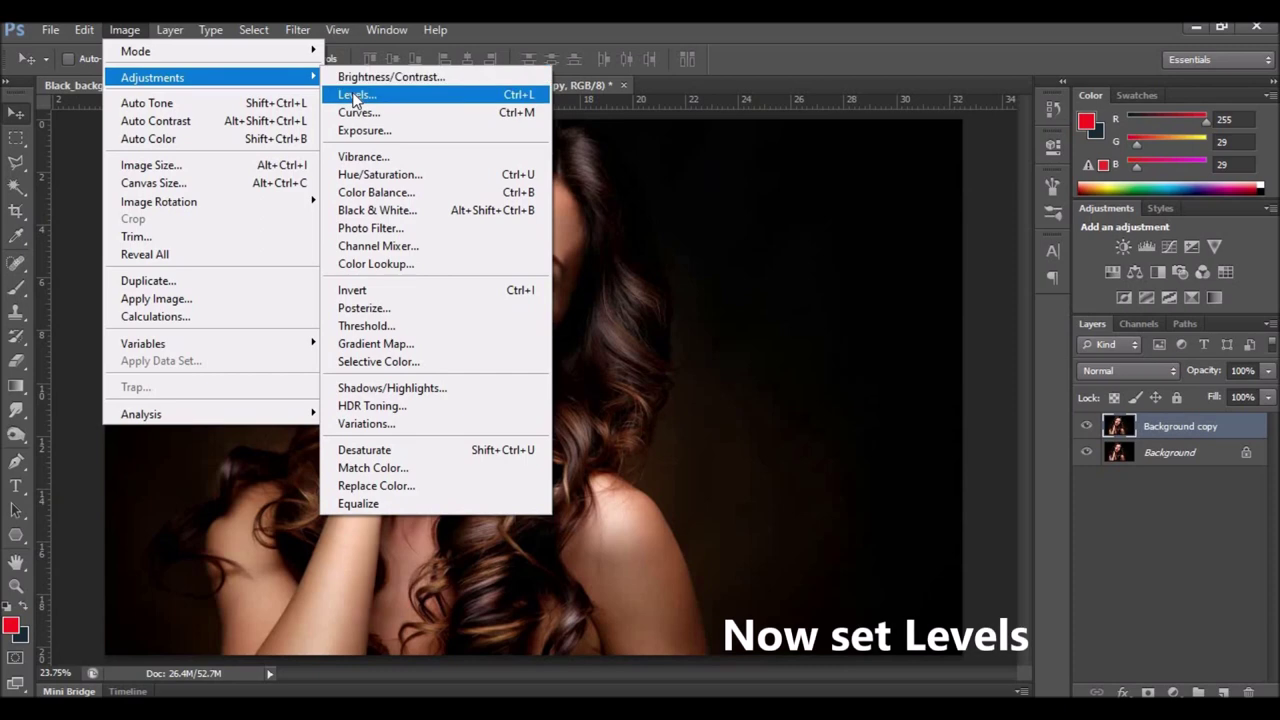
click(346, 101)
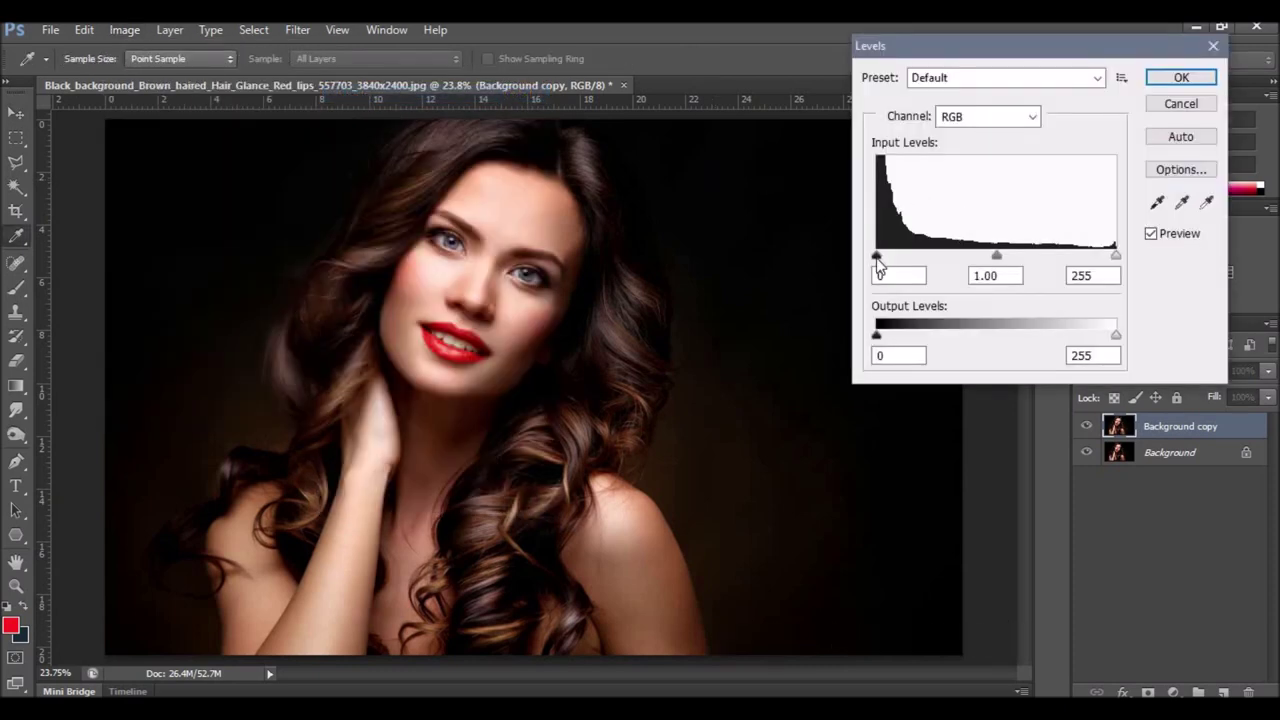
drag(876, 258, 890, 257)
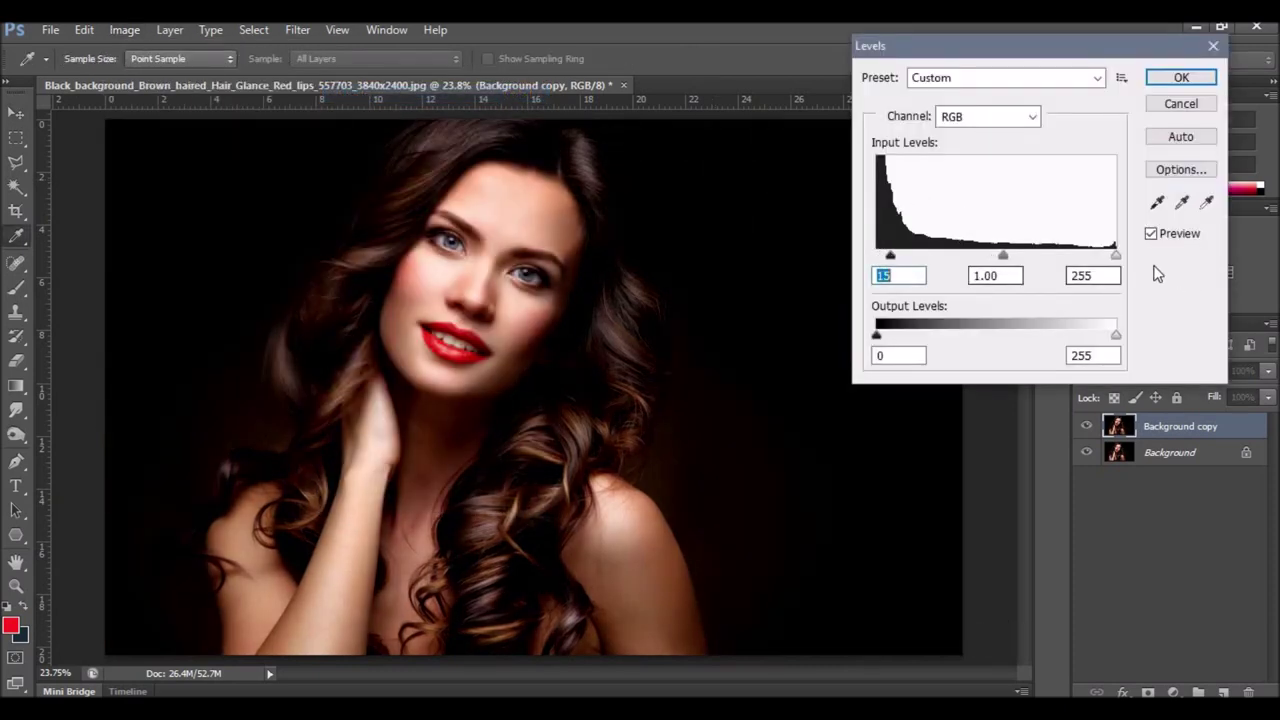
drag(1116, 254, 1096, 257)
drag(996, 260, 982, 258)
drag(891, 257, 897, 257)
click(898, 257)
drag(987, 260, 981, 258)
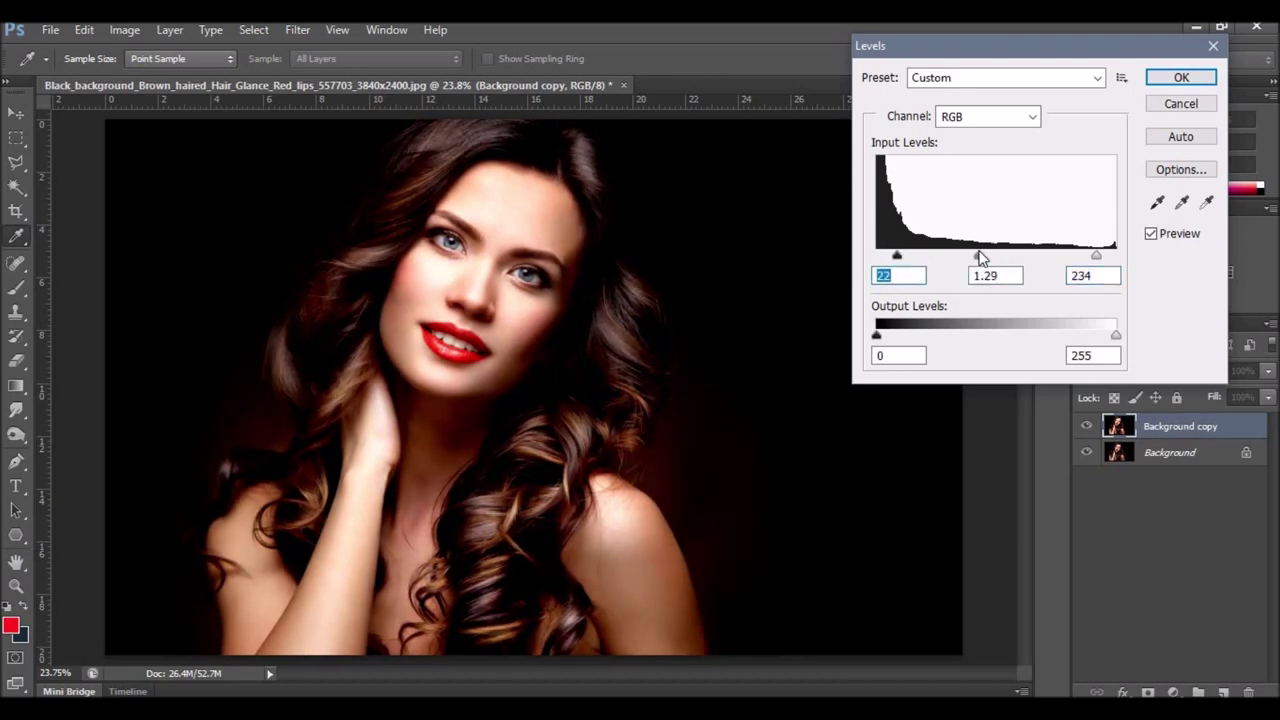
click(981, 258)
click(1182, 78)
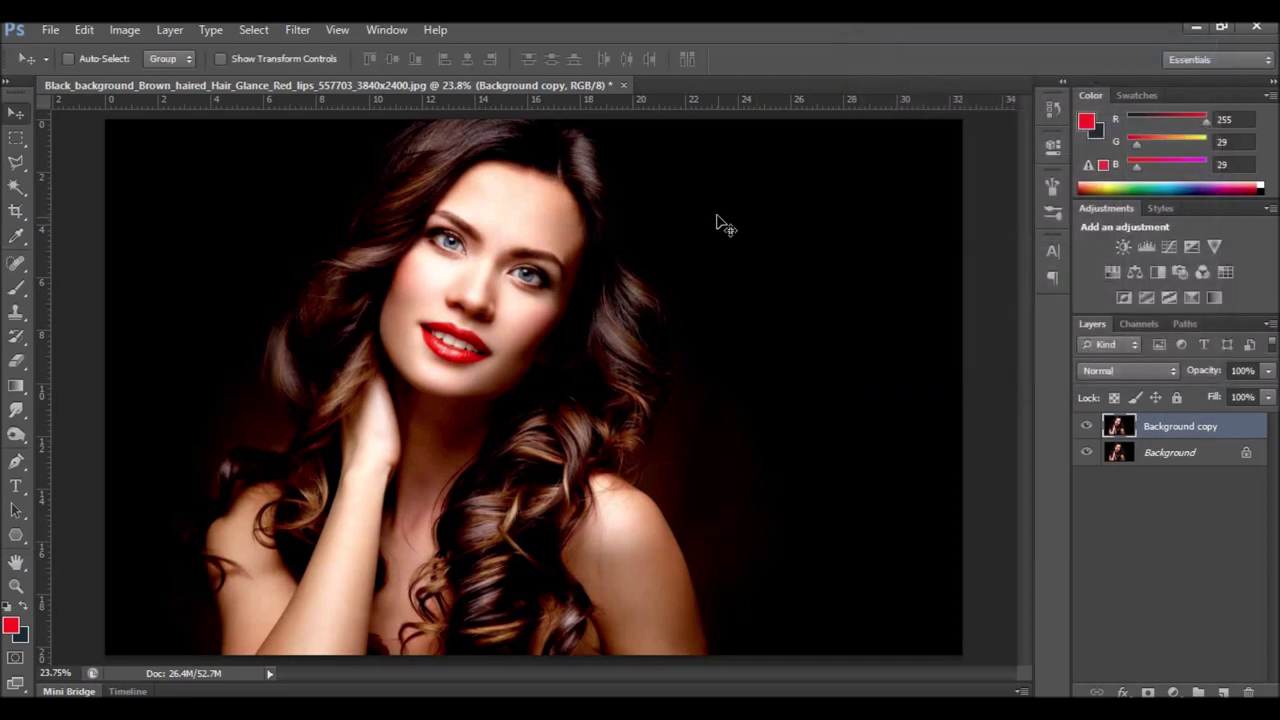
Duplicate the adjusted layer and apply a High Pass filter with radius 10
drag(1194, 426, 1235, 653)
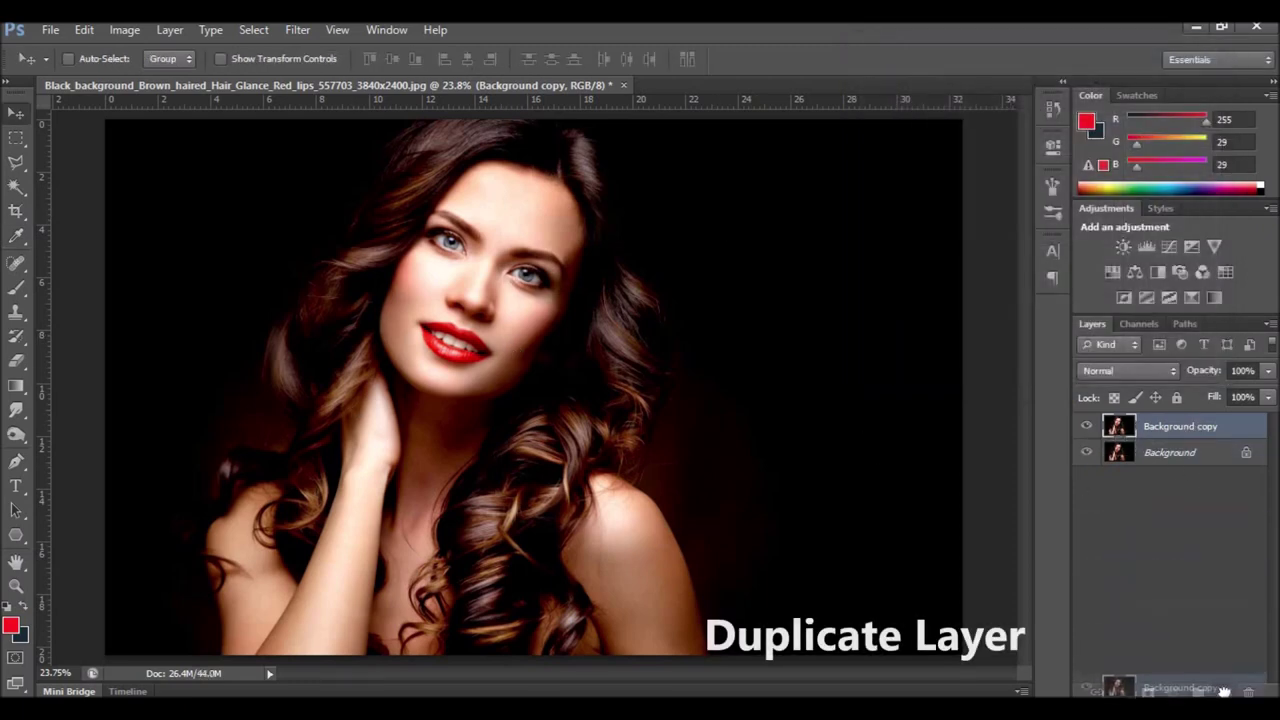
drag(1235, 653, 1223, 692)
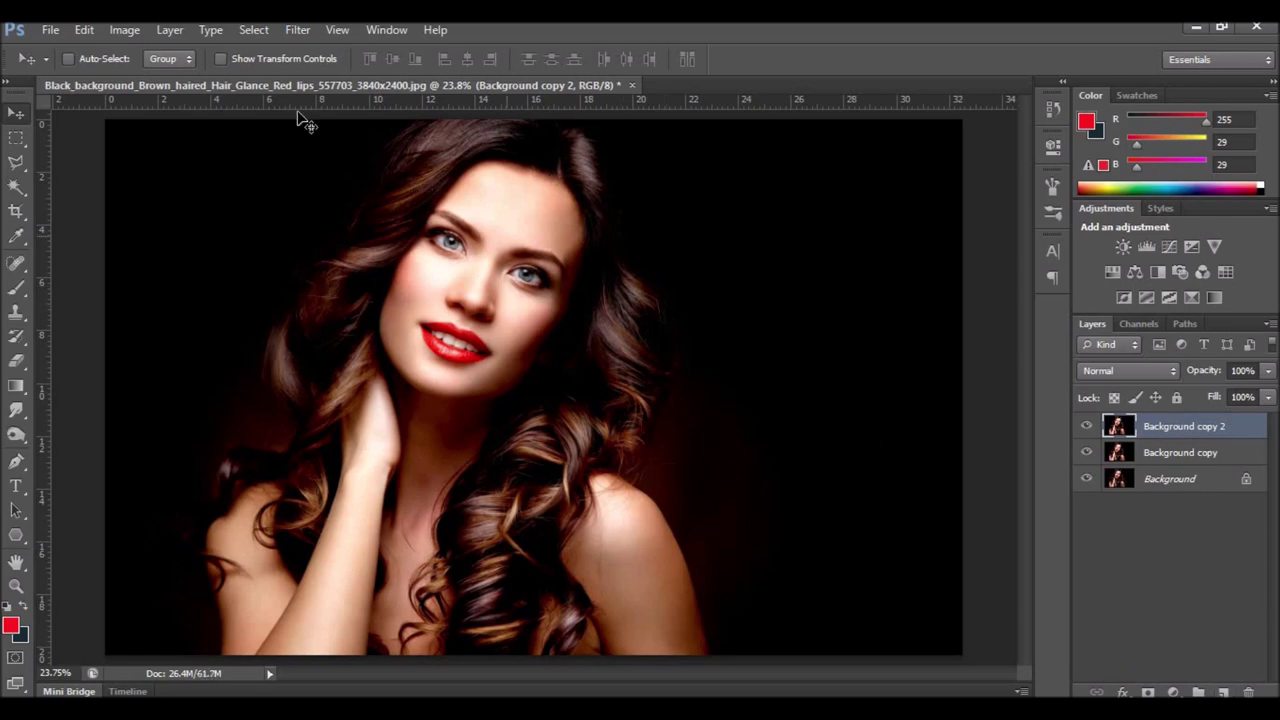
click(298, 30)
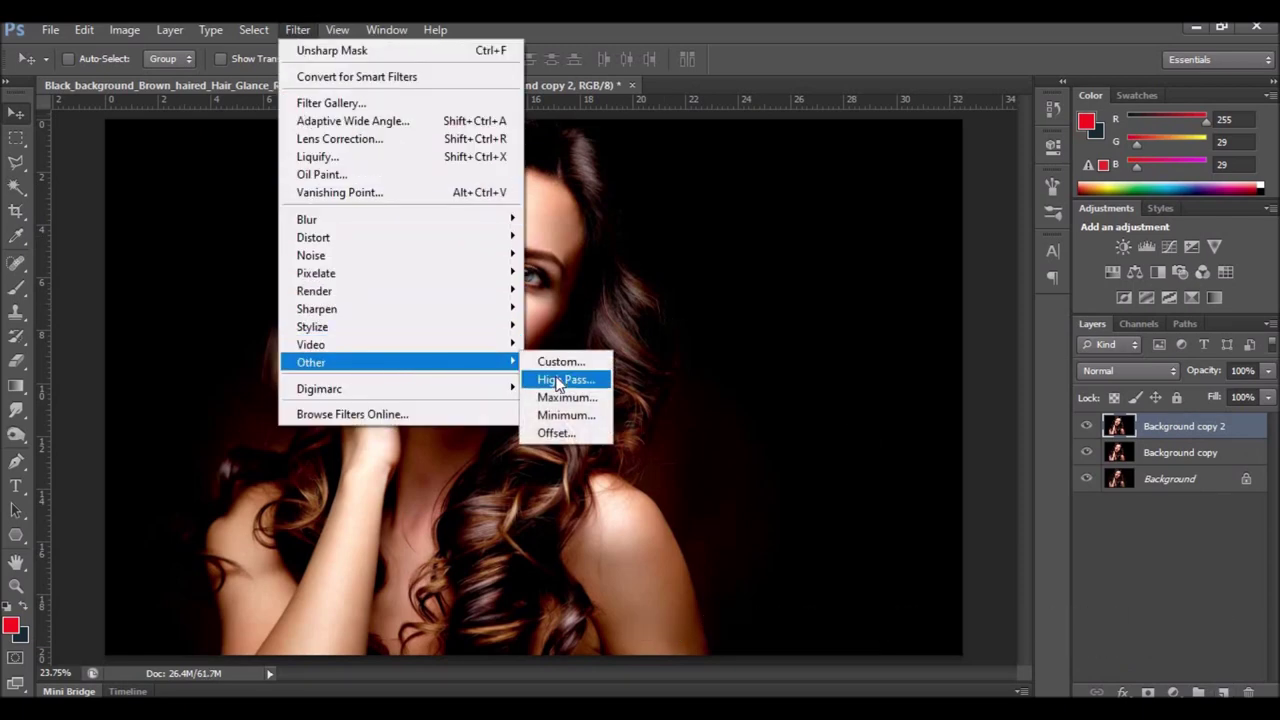
mouse_move(311, 362)
click(555, 378)
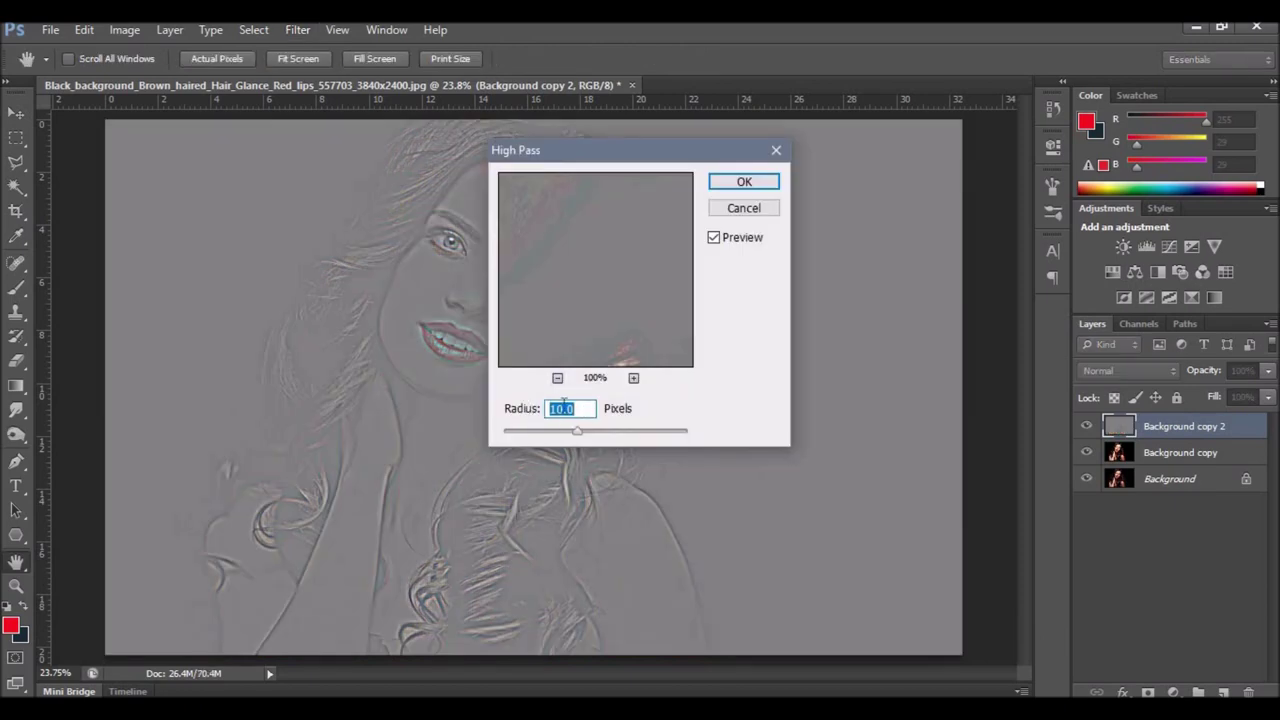
click(733, 184)
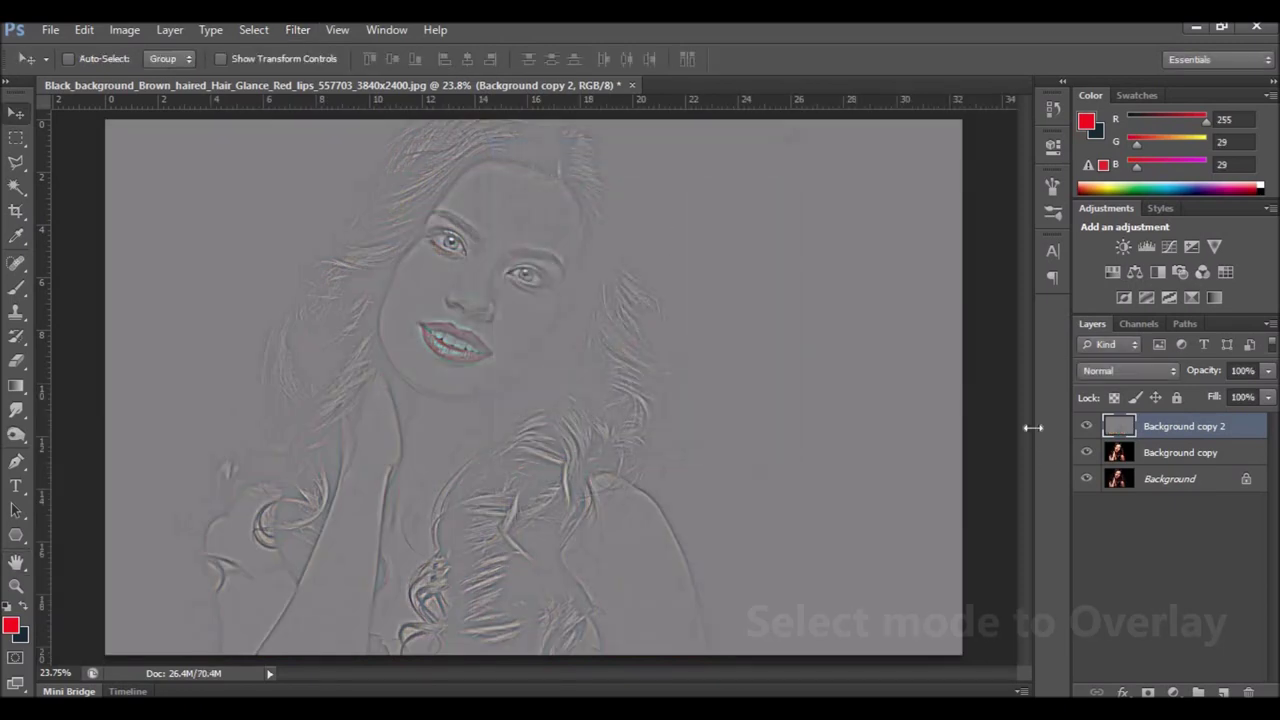
Blend the high-pass copy in Overlay and merge it with Background copy
click(1106, 372)
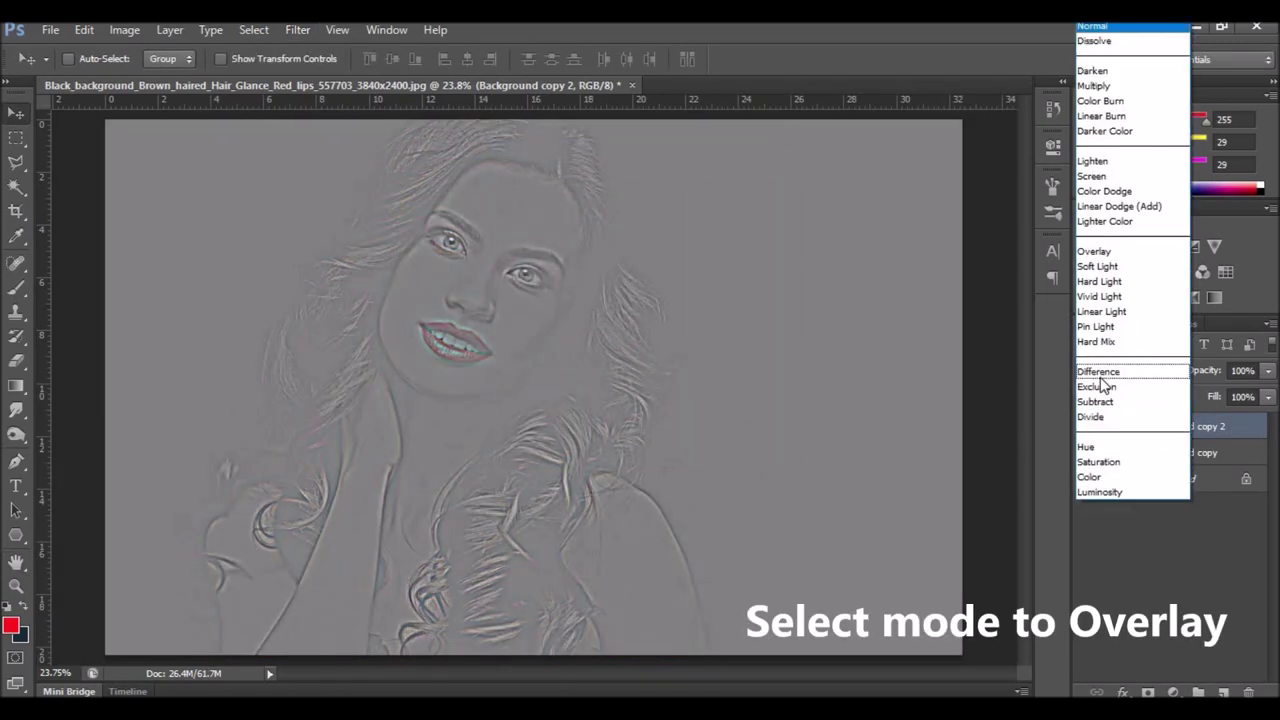
click(1094, 251)
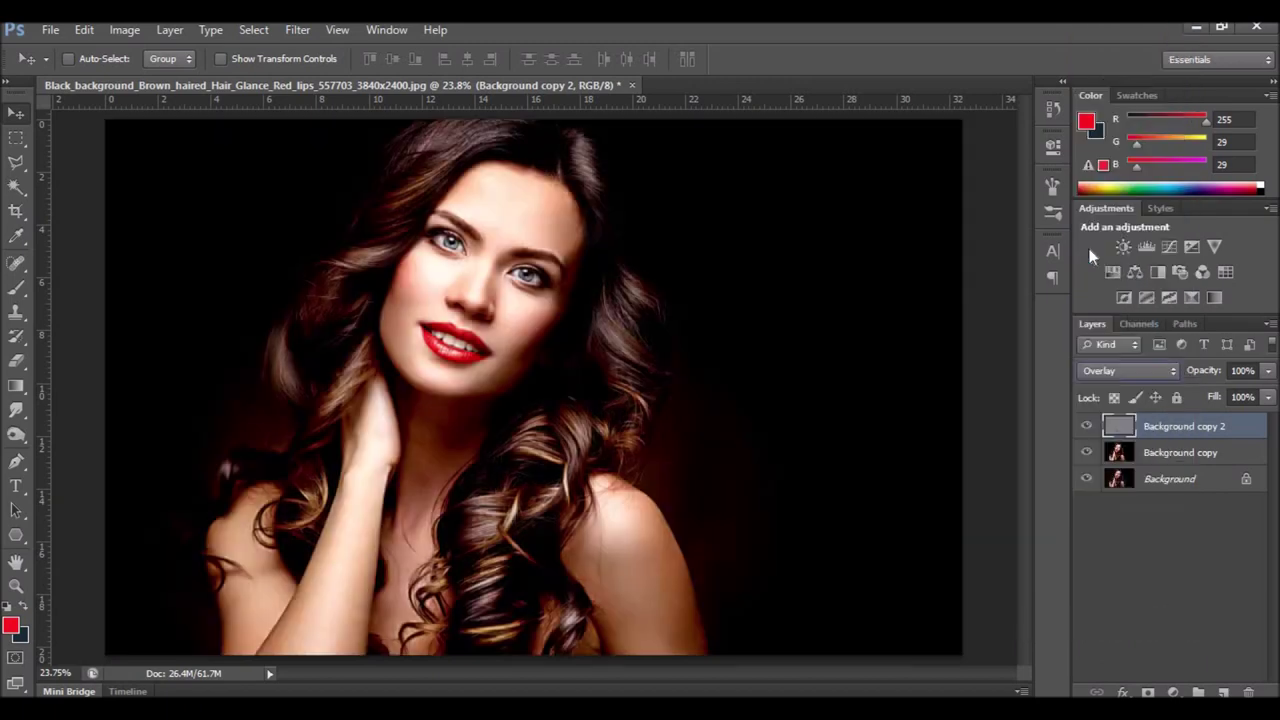
ctrl+click(1179, 456)
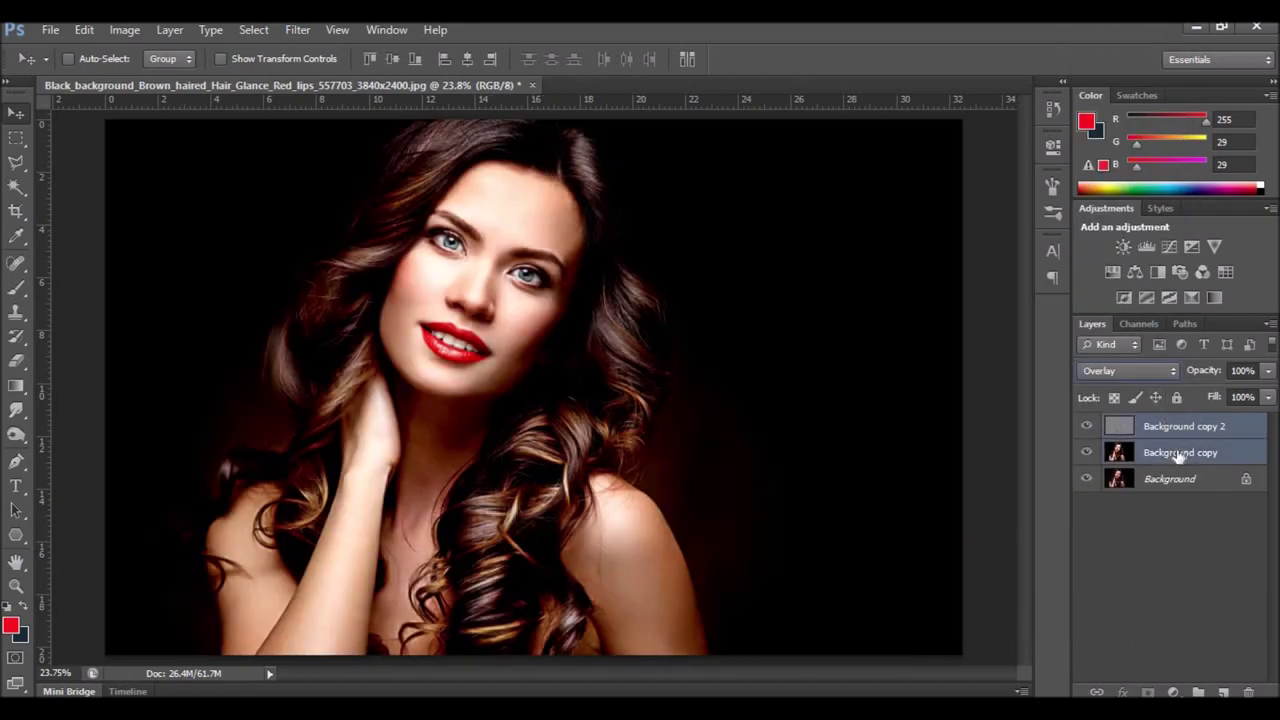
right_click(1177, 452)
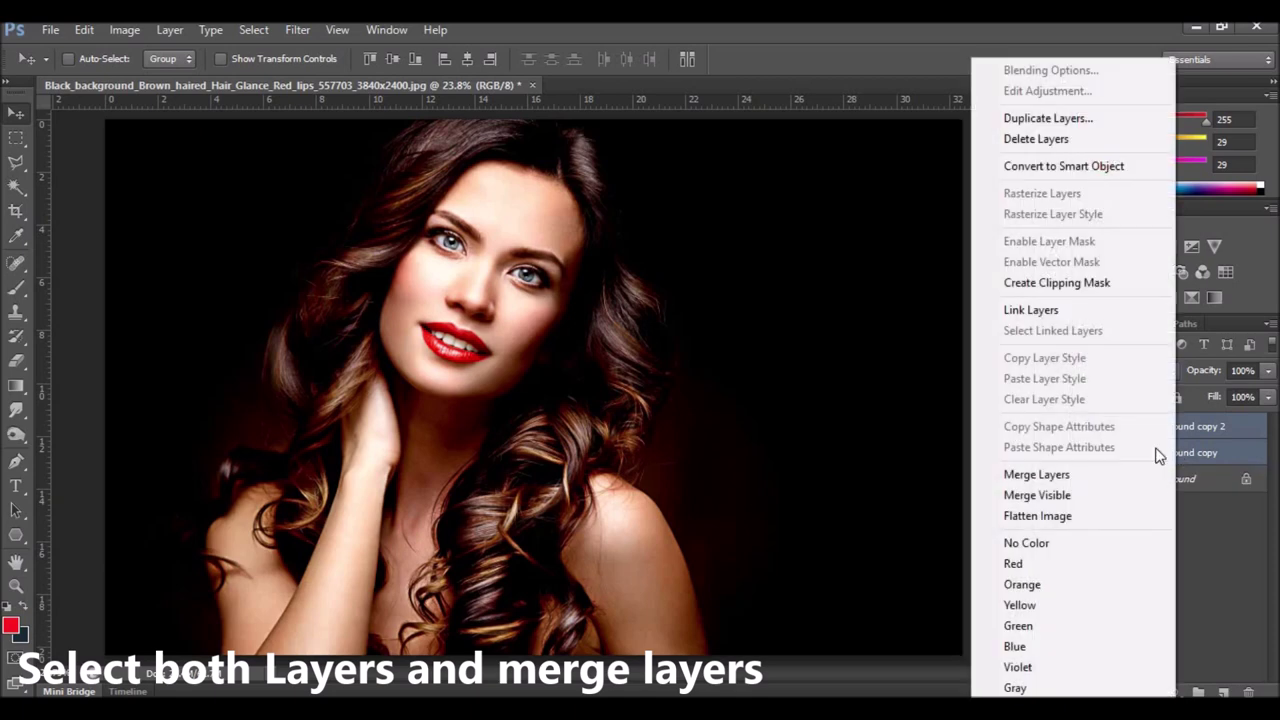
click(1070, 474)
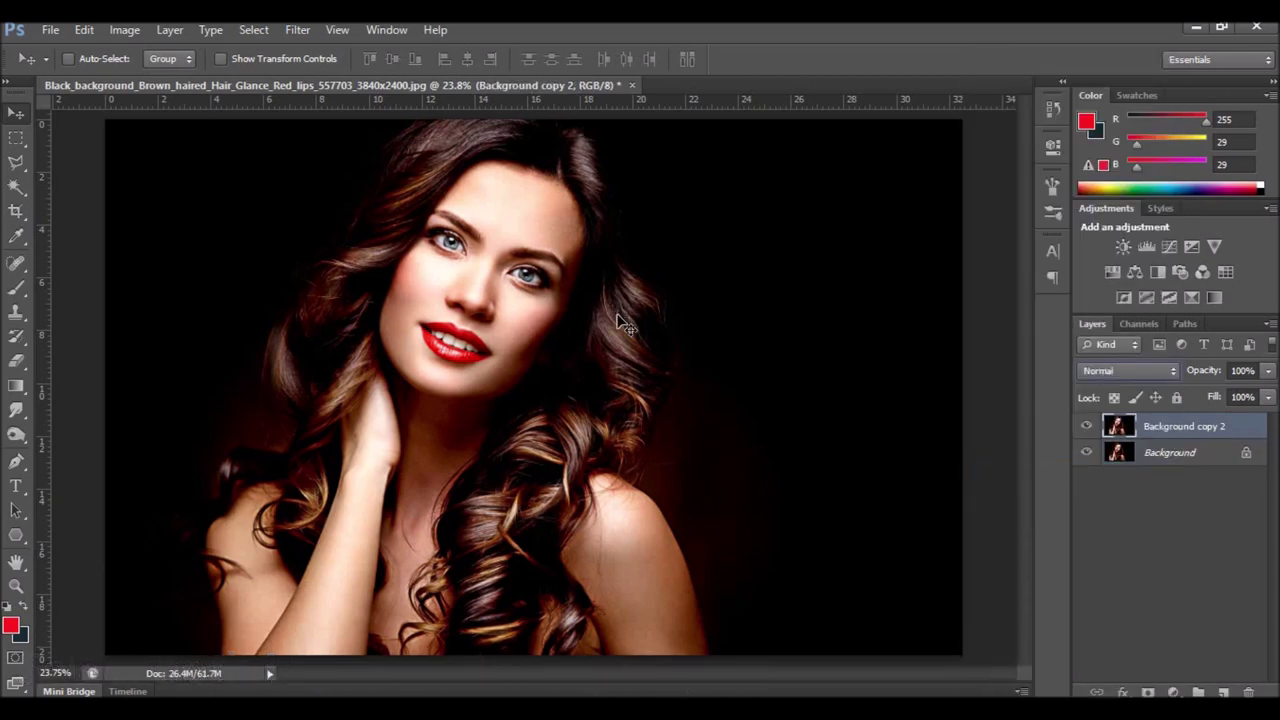
Duplicate the merged layer as Background copy 3 and hide Background copy 2
drag(1203, 432, 1226, 690)
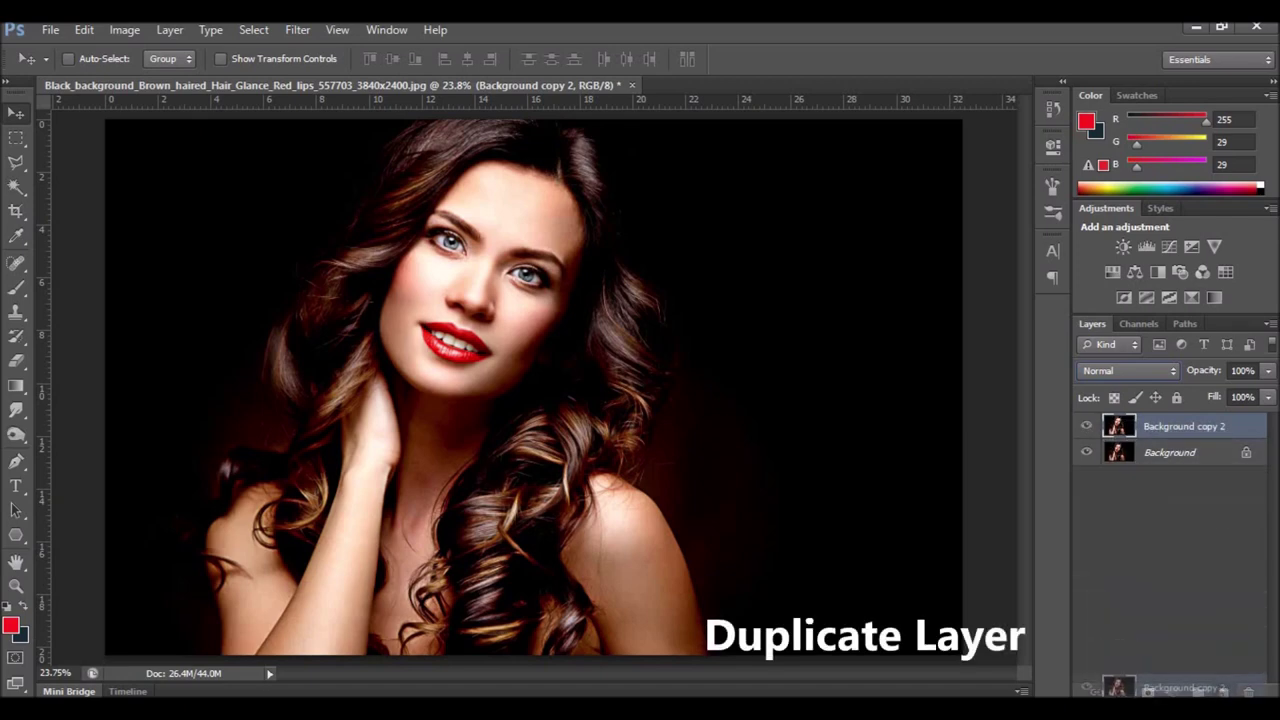
drag(1226, 690, 1196, 476)
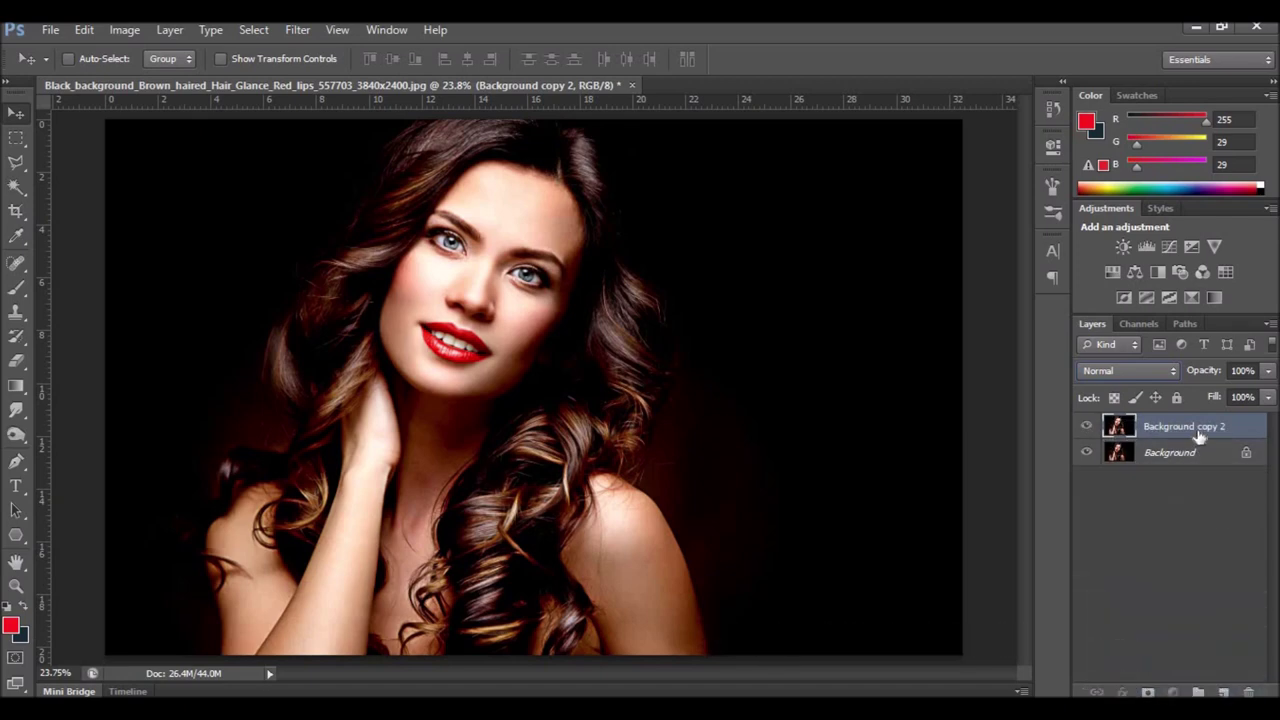
drag(1199, 432, 1222, 691)
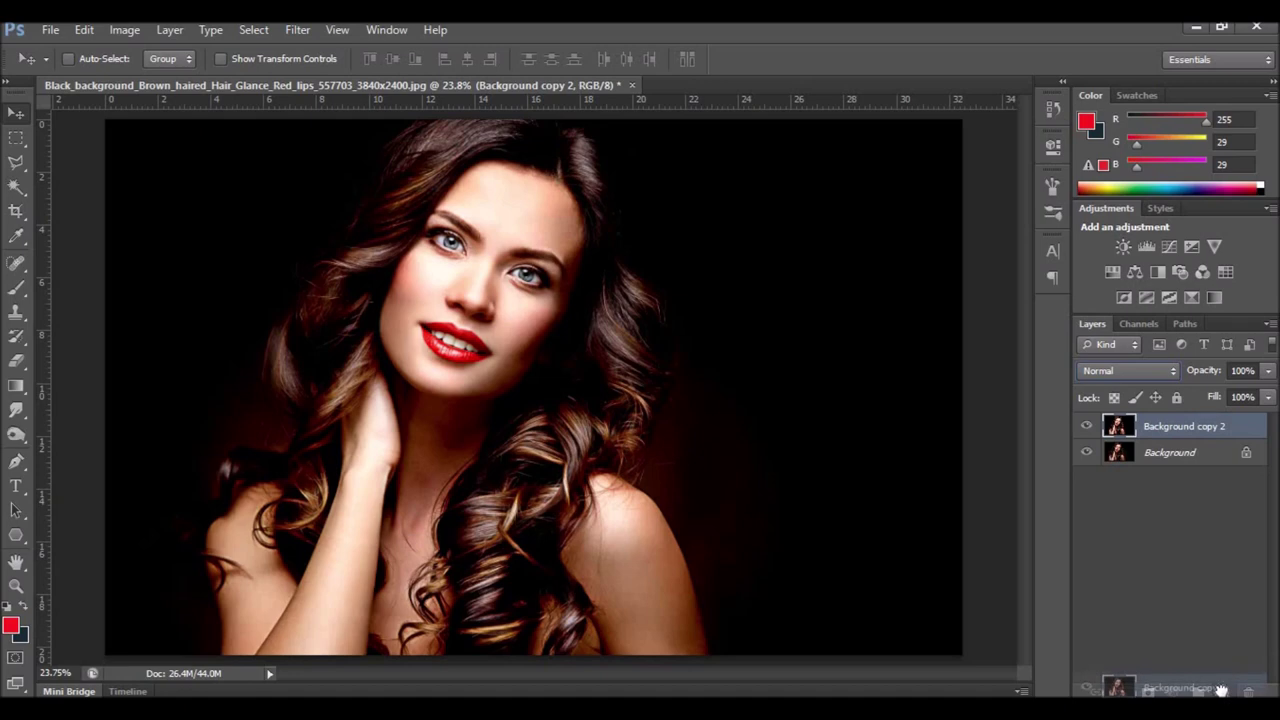
click(1086, 452)
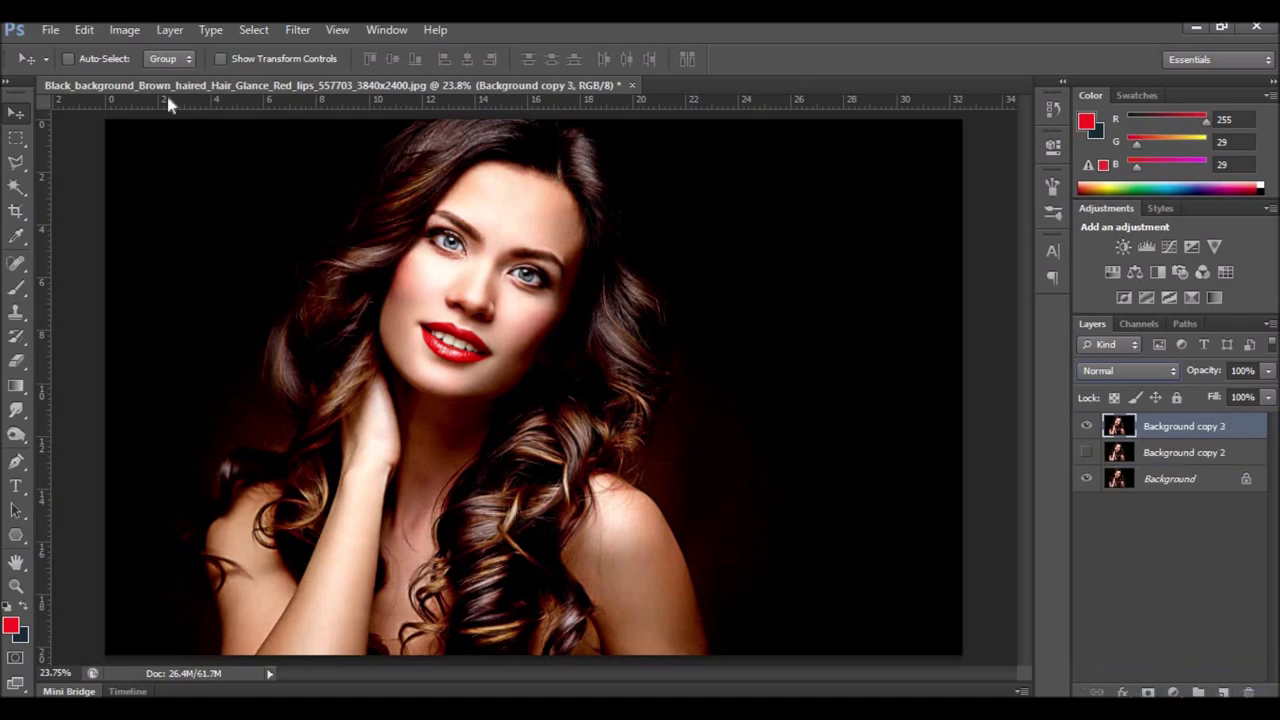
Apply Unsharp Mask with Amount 250, Radius 5 and Threshold 0
click(297, 30)
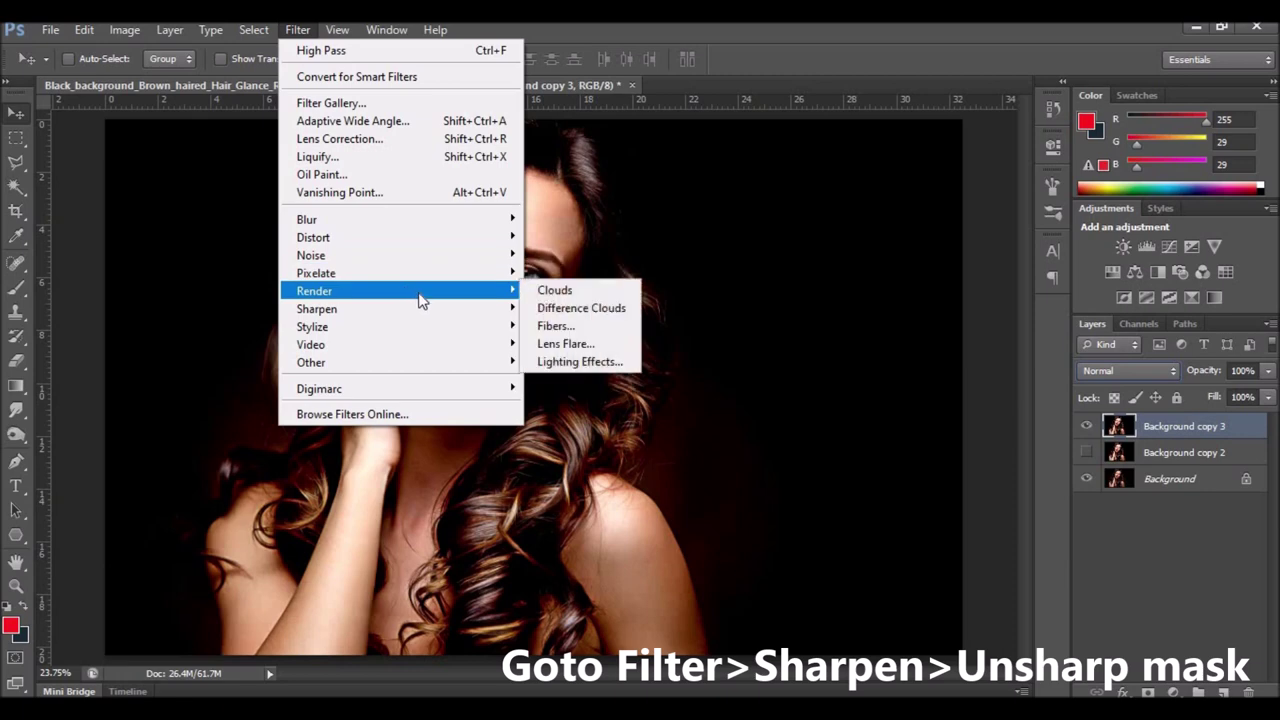
mouse_move(317, 309)
click(562, 380)
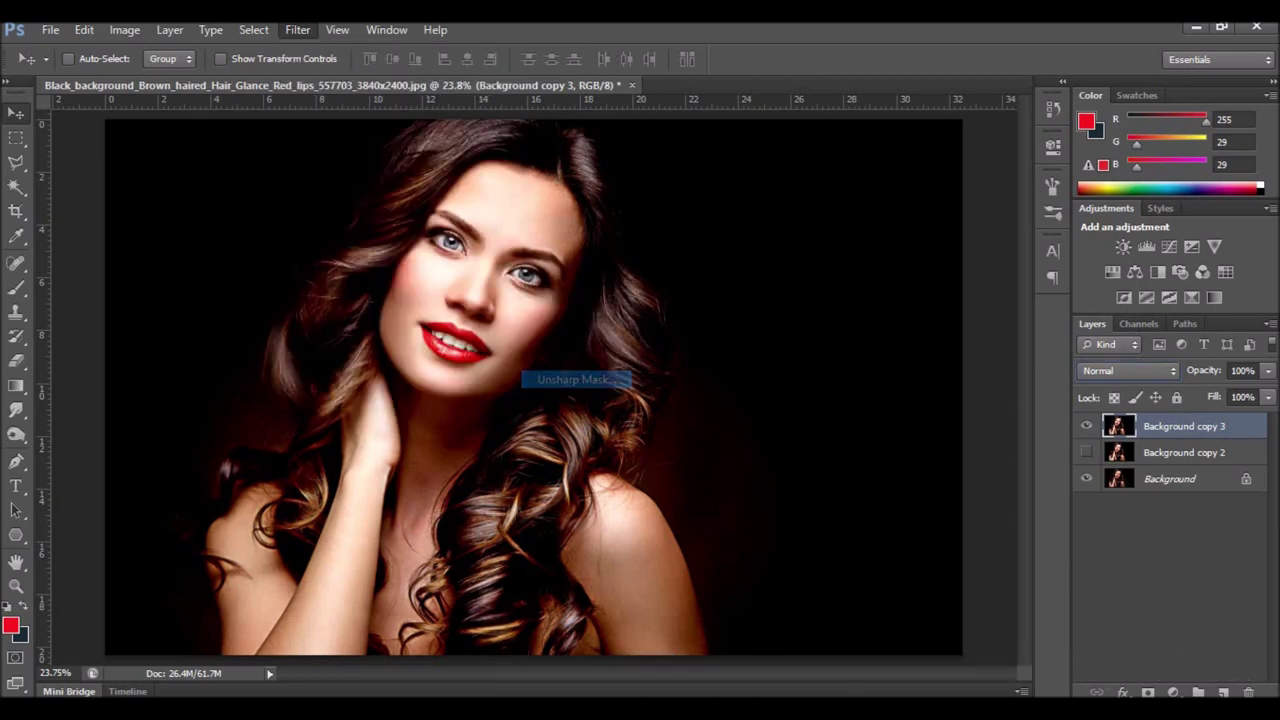
drag(600, 133, 789, 163)
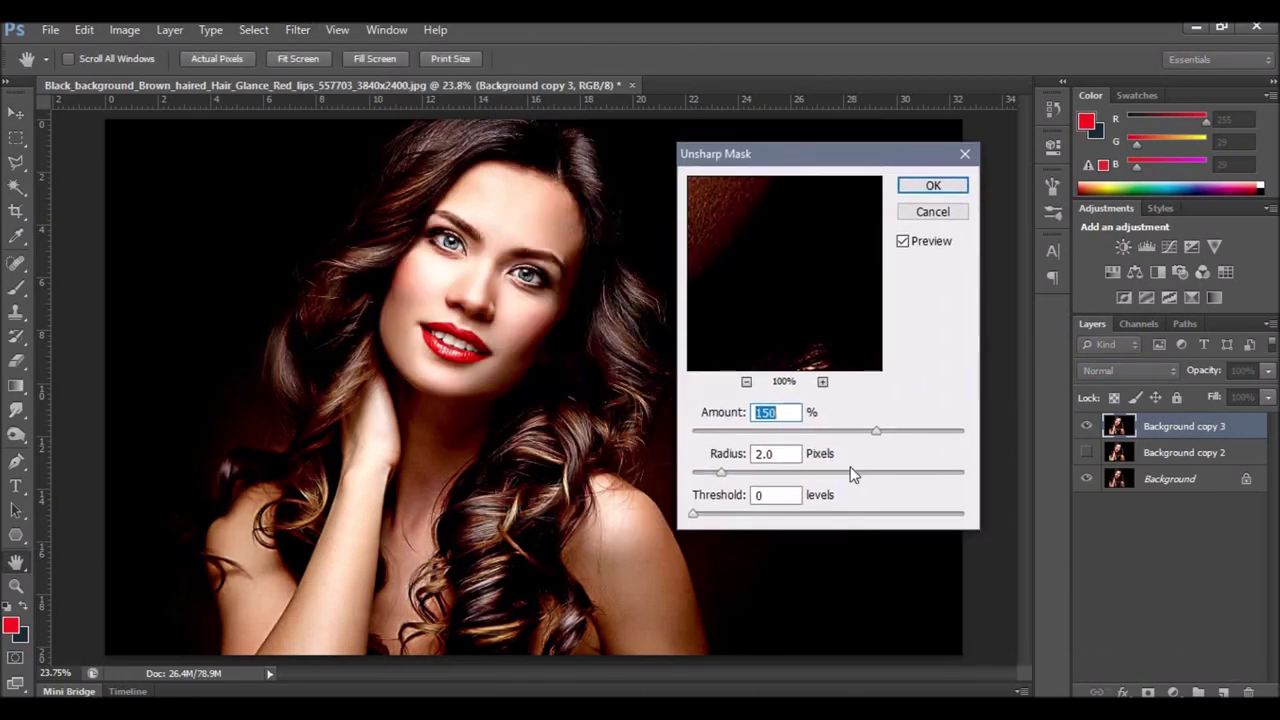
text(2)
click(706, 456)
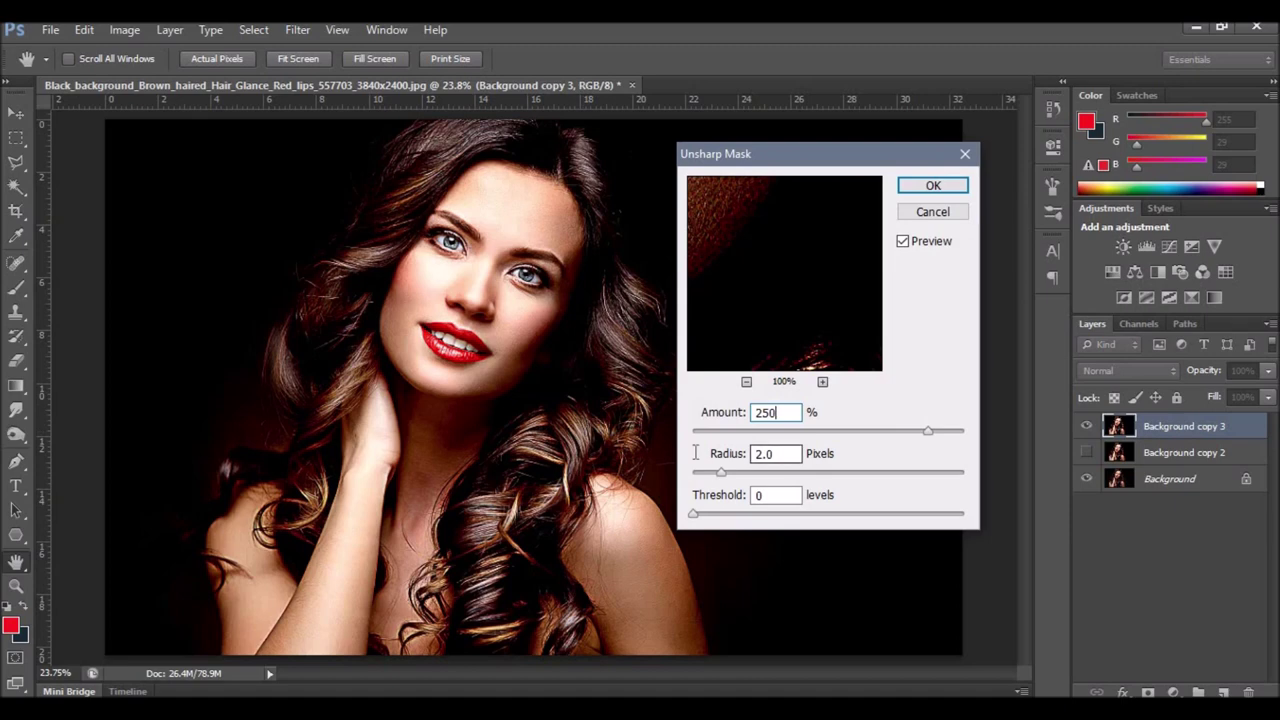
text(5)
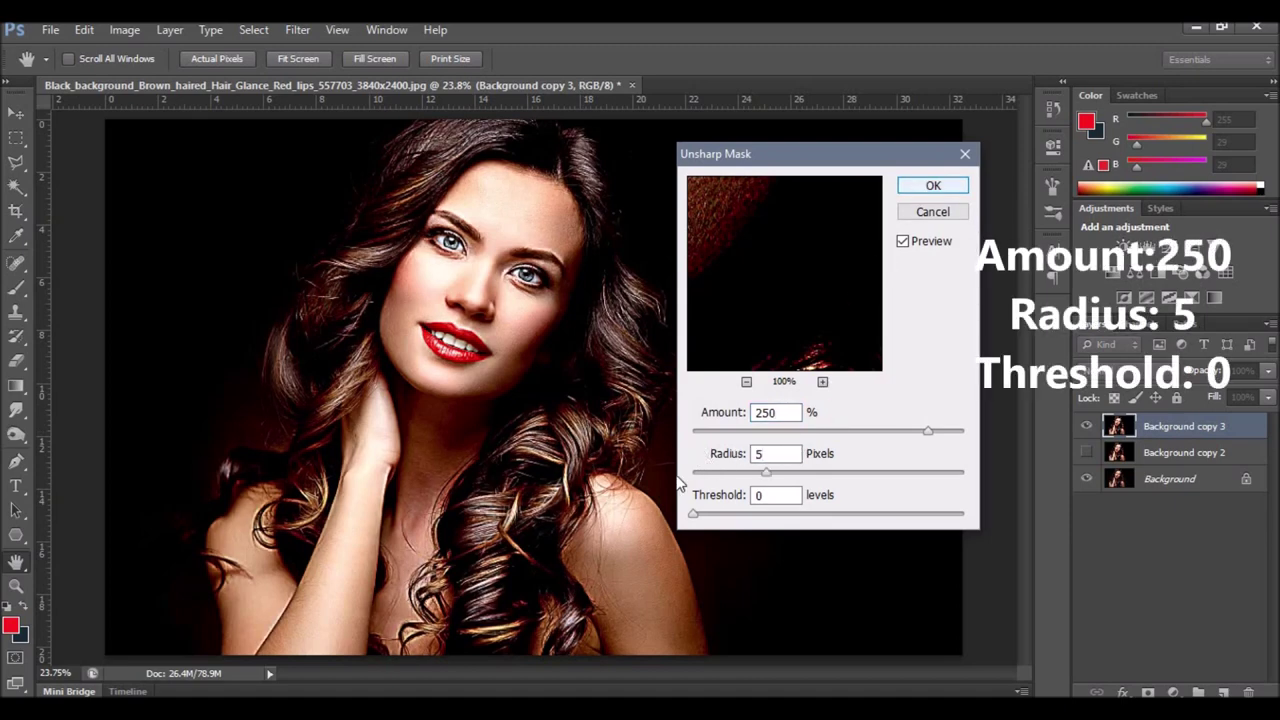
click(912, 187)
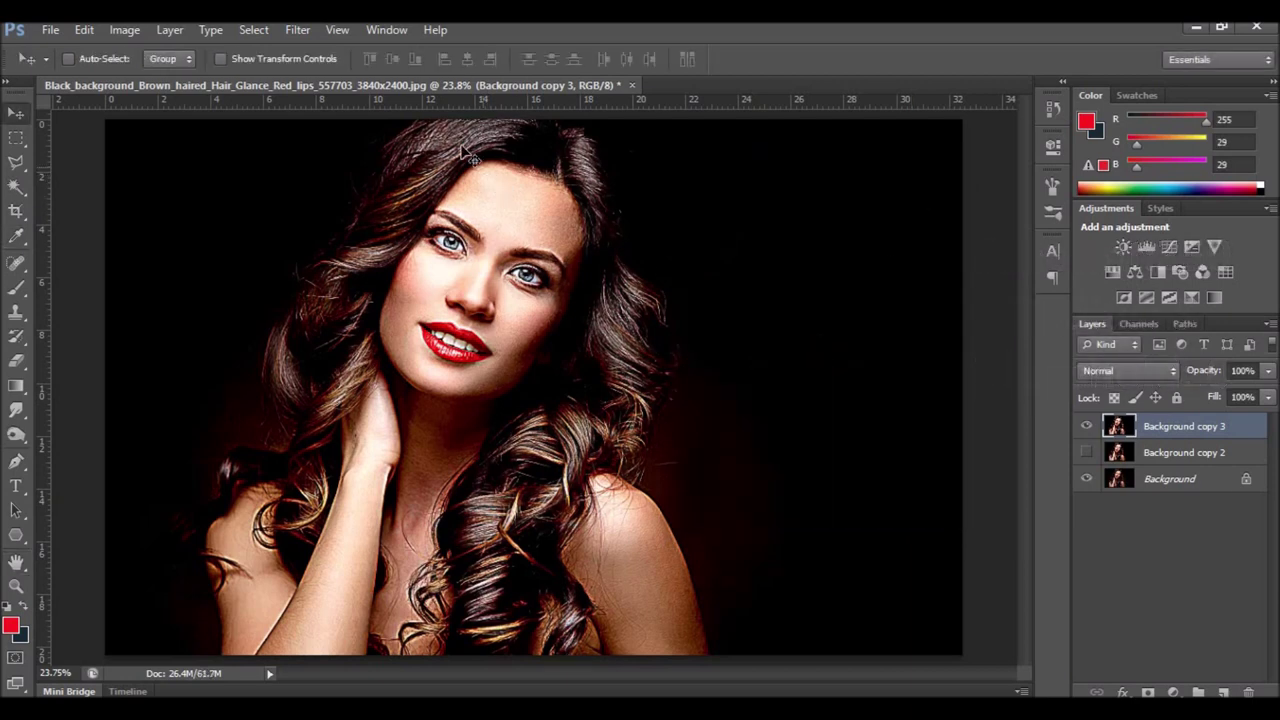
Apply an anisotropic Diffuse, rotate the image 90° clockwise, and reapply Diffuse
click(301, 33)
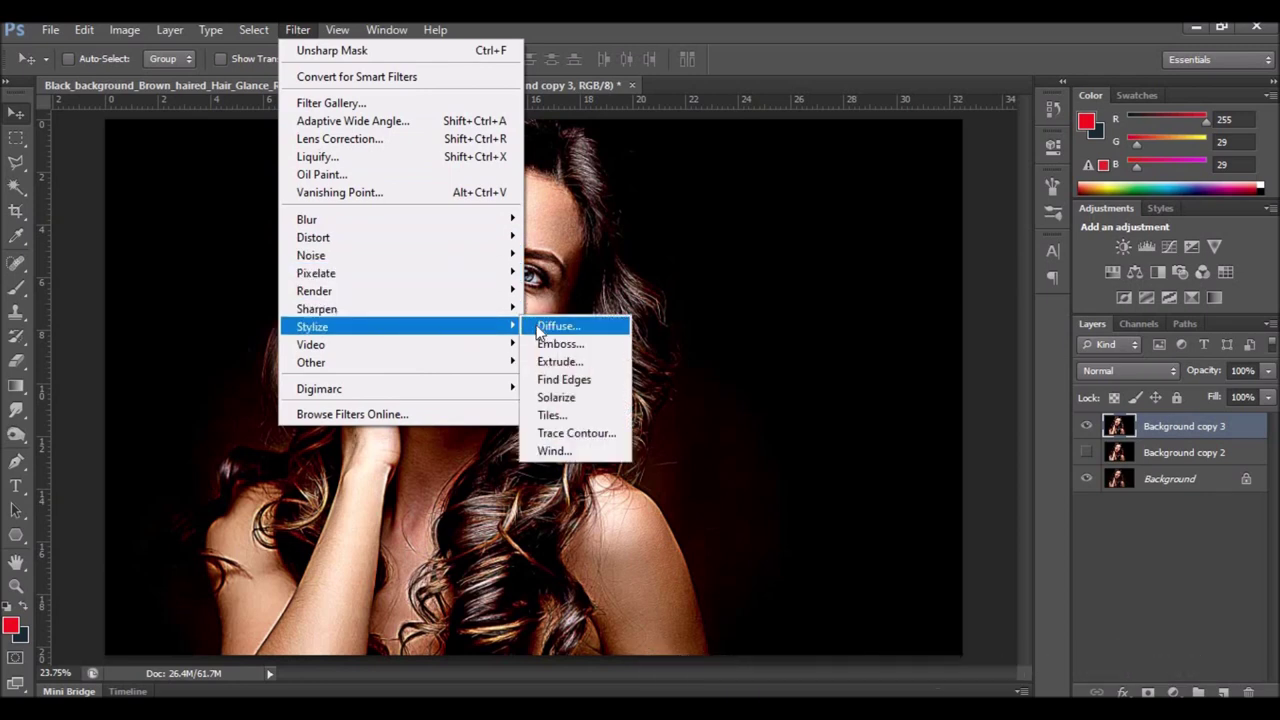
mouse_move(400, 327)
click(537, 325)
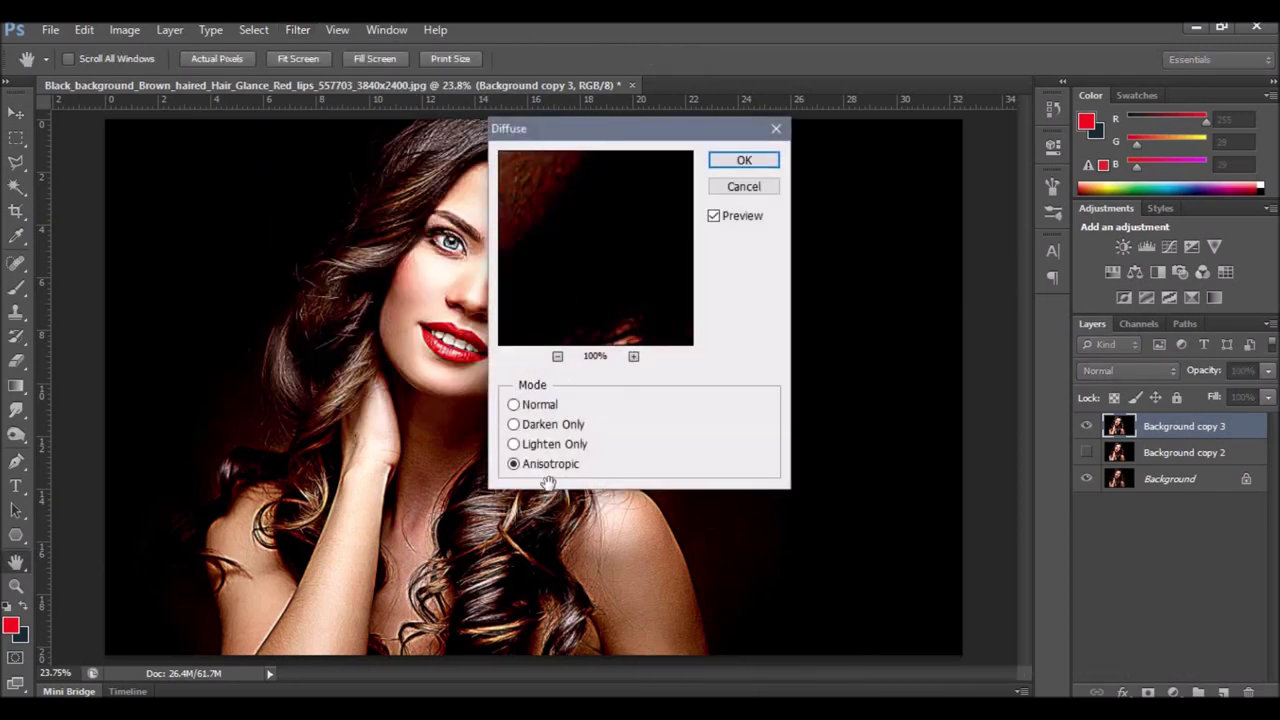
click(740, 161)
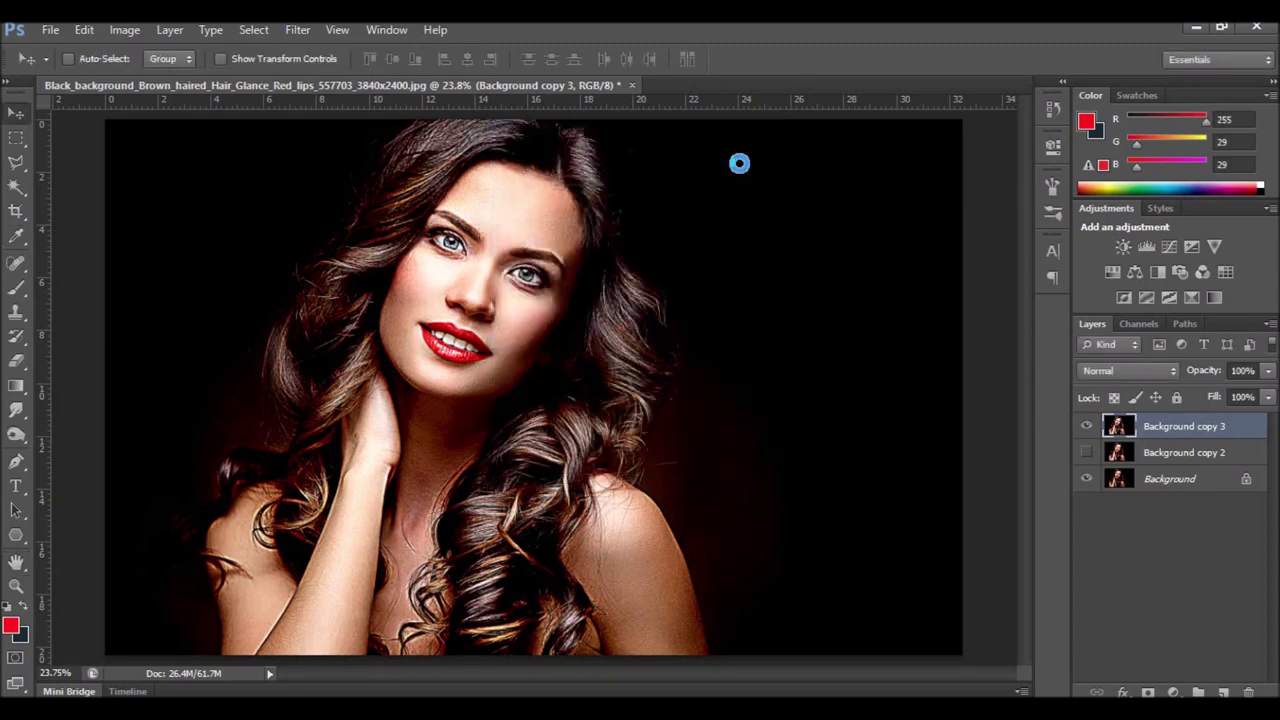
click(128, 32)
mouse_move(159, 202)
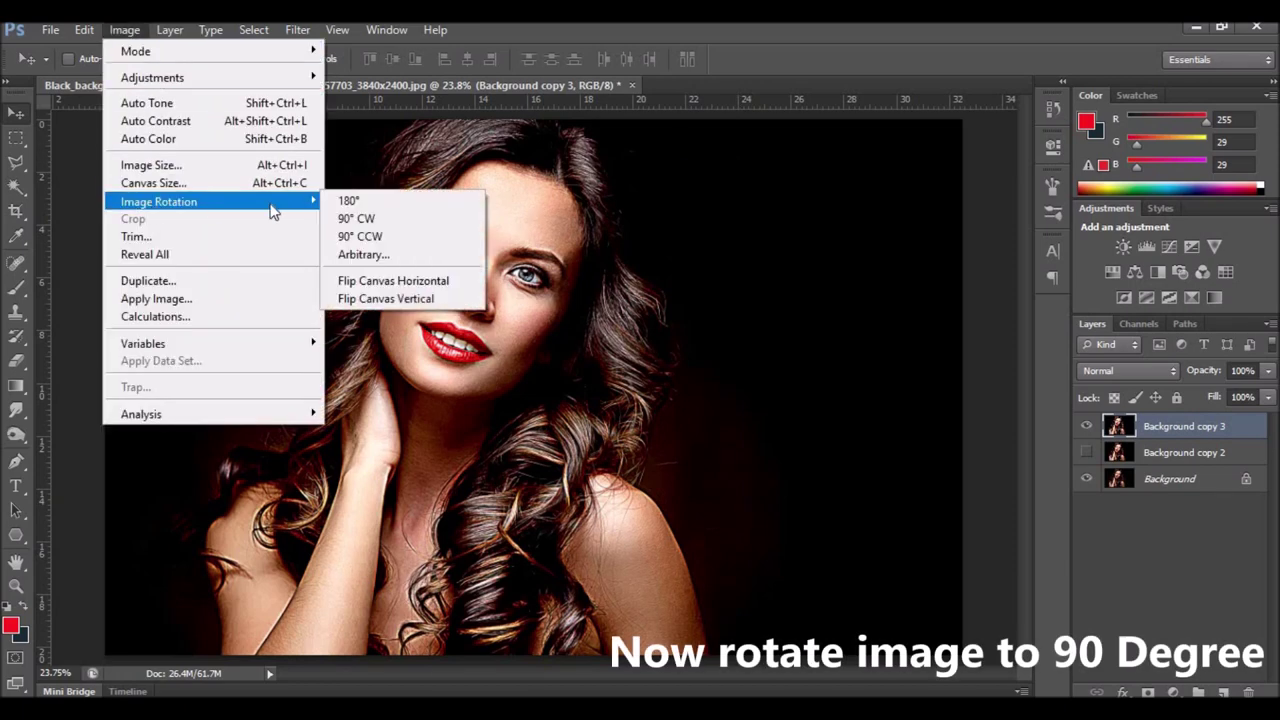
click(352, 218)
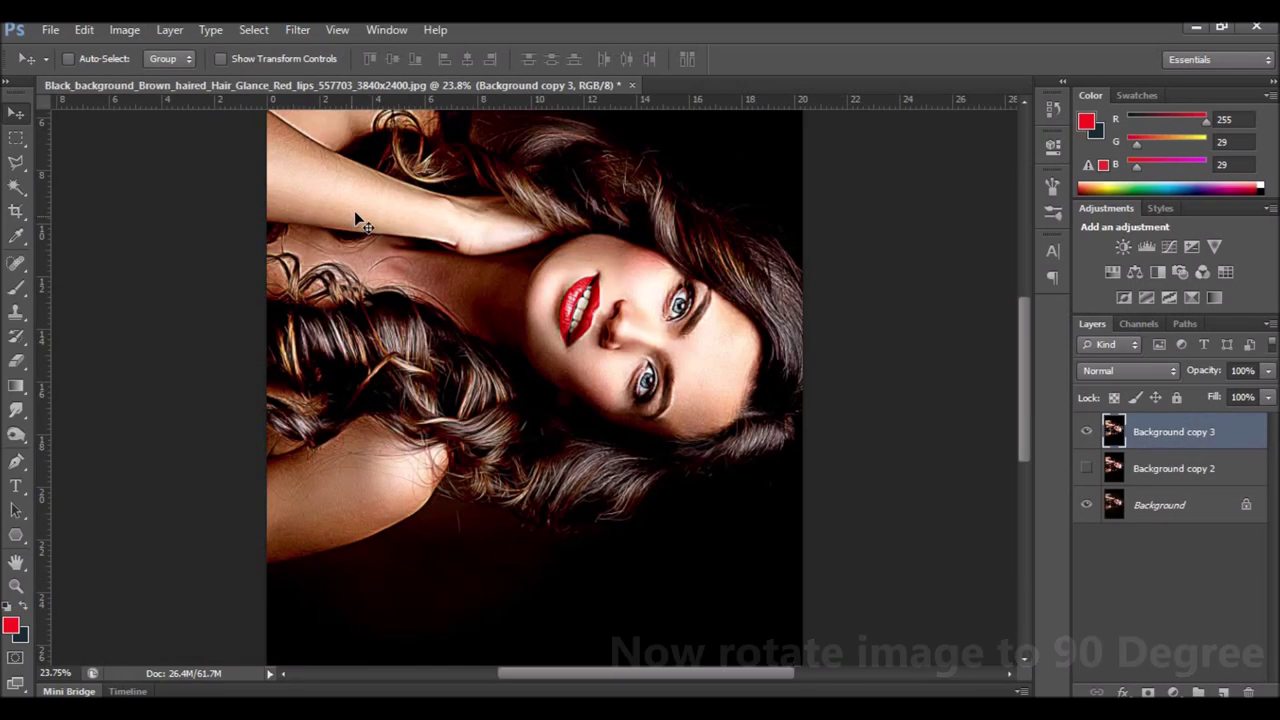
click(297, 30)
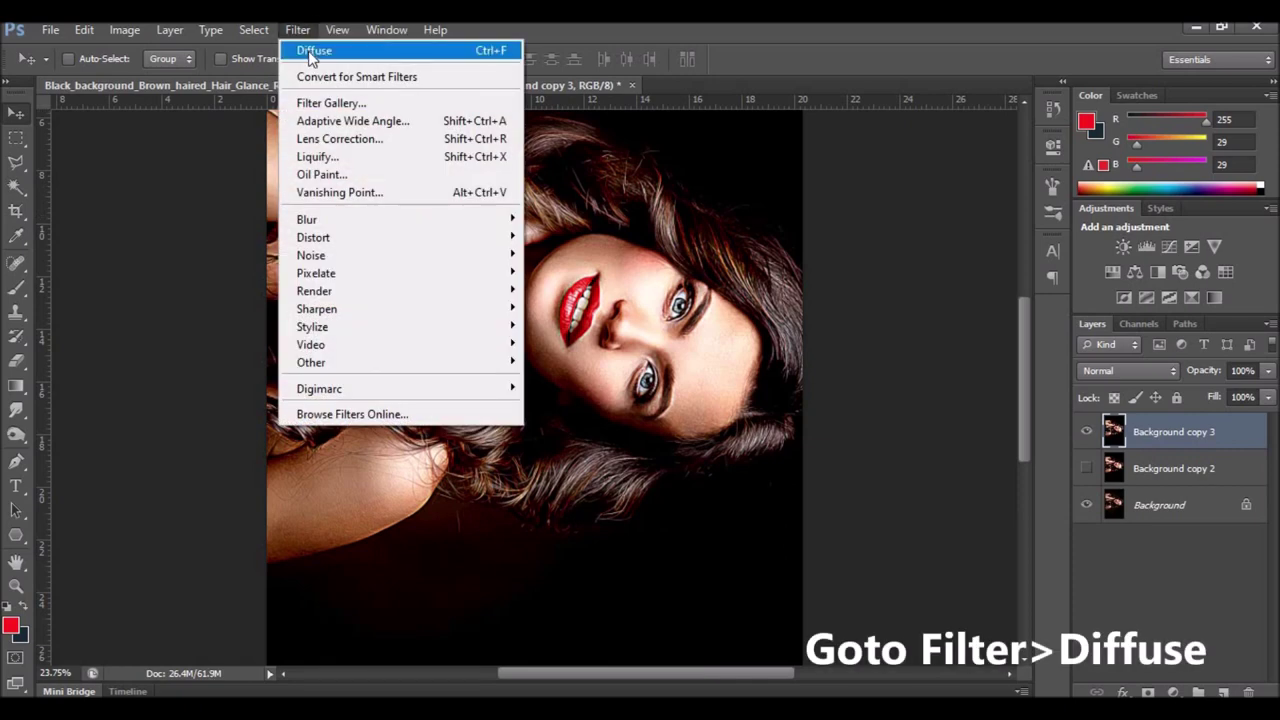
click(305, 48)
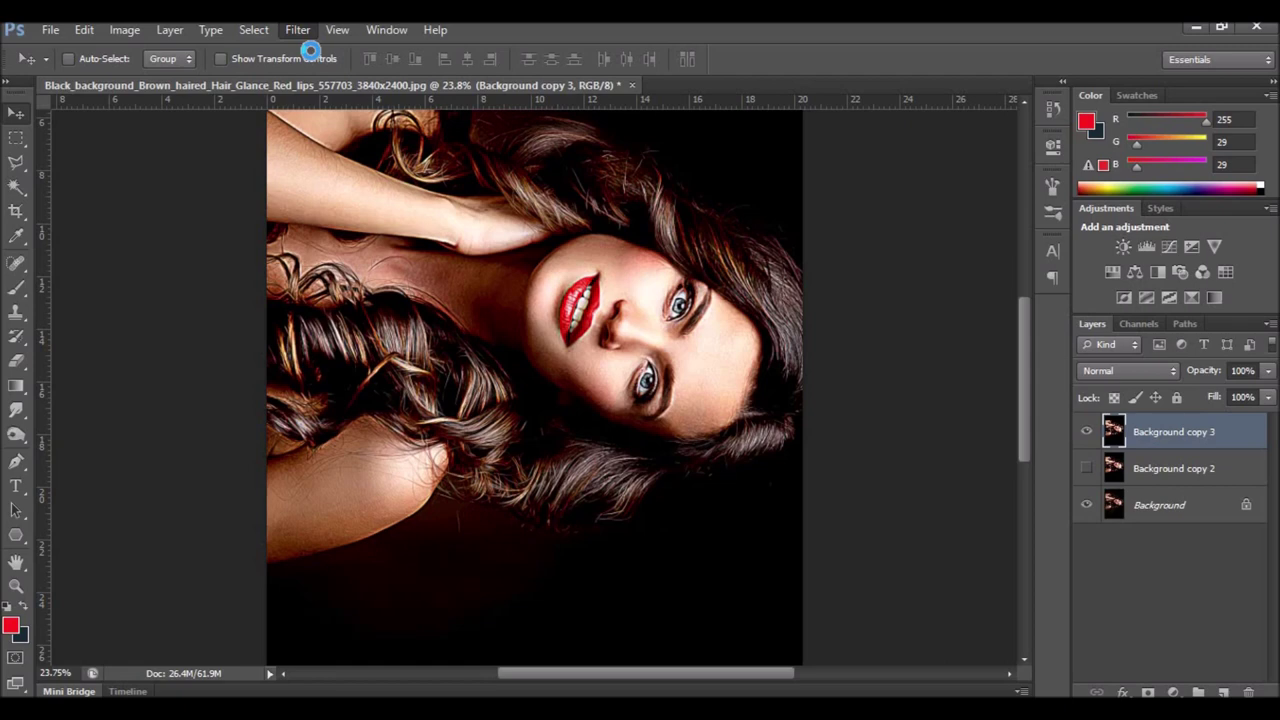
Rotate 90° clockwise twice more, reapplying Diffuse after each rotation
click(123, 36)
mouse_move(159, 201)
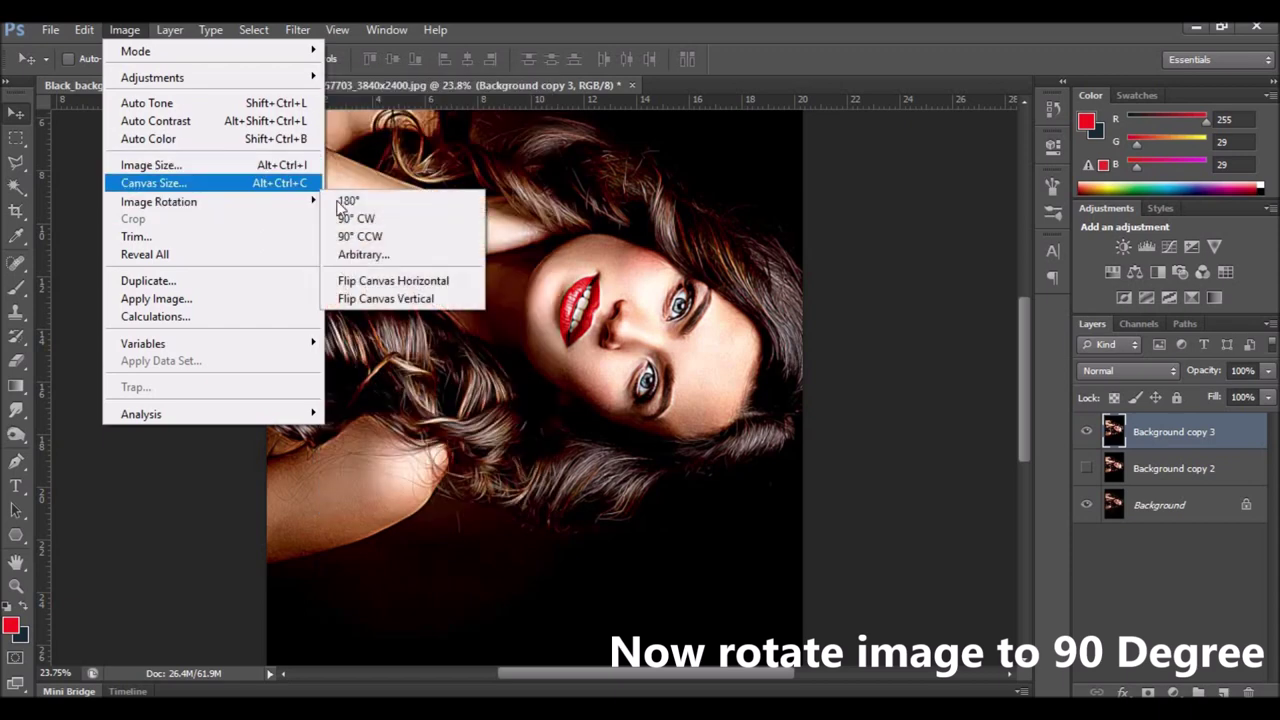
click(365, 215)
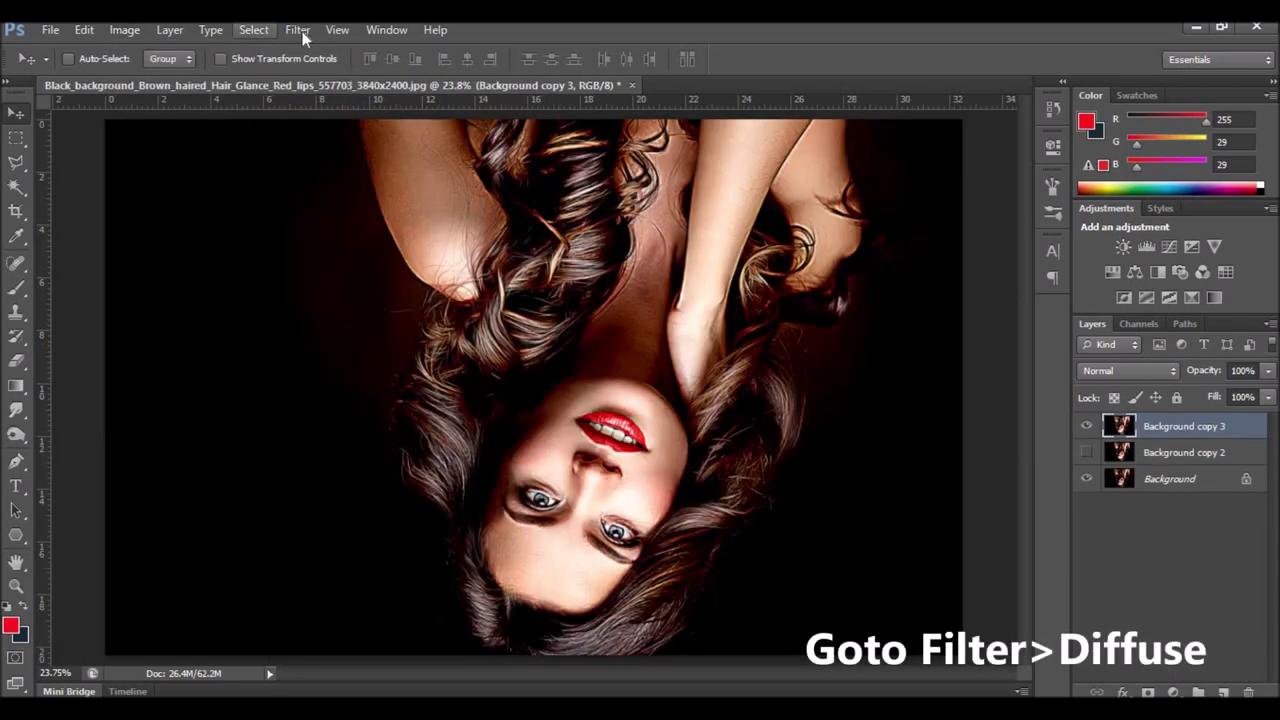
click(298, 30)
click(311, 51)
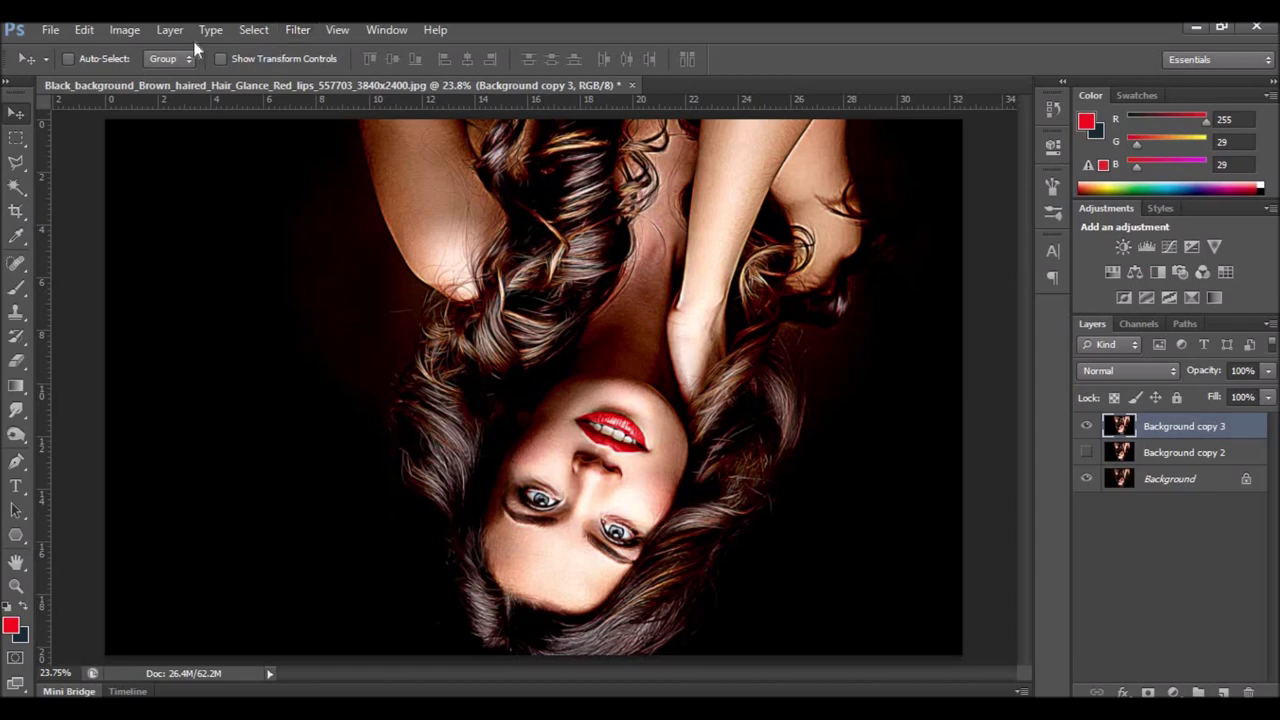
click(133, 31)
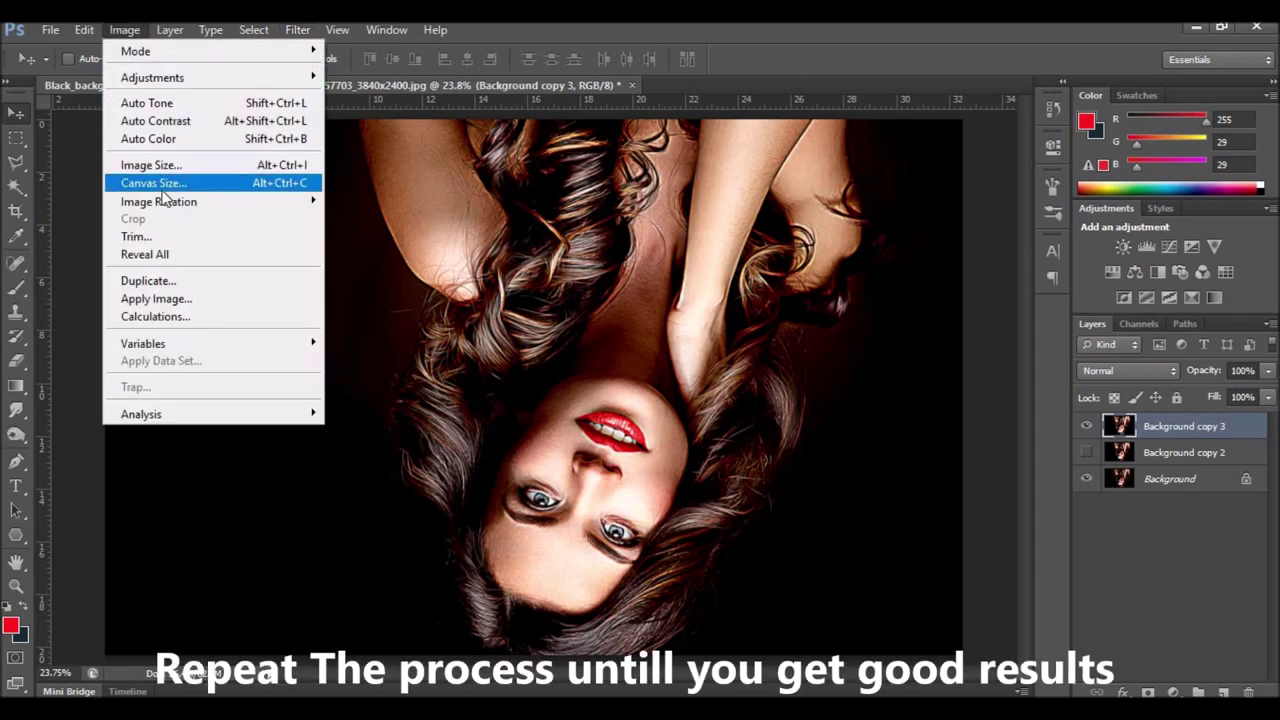
mouse_move(159, 201)
click(350, 219)
click(304, 30)
click(298, 30)
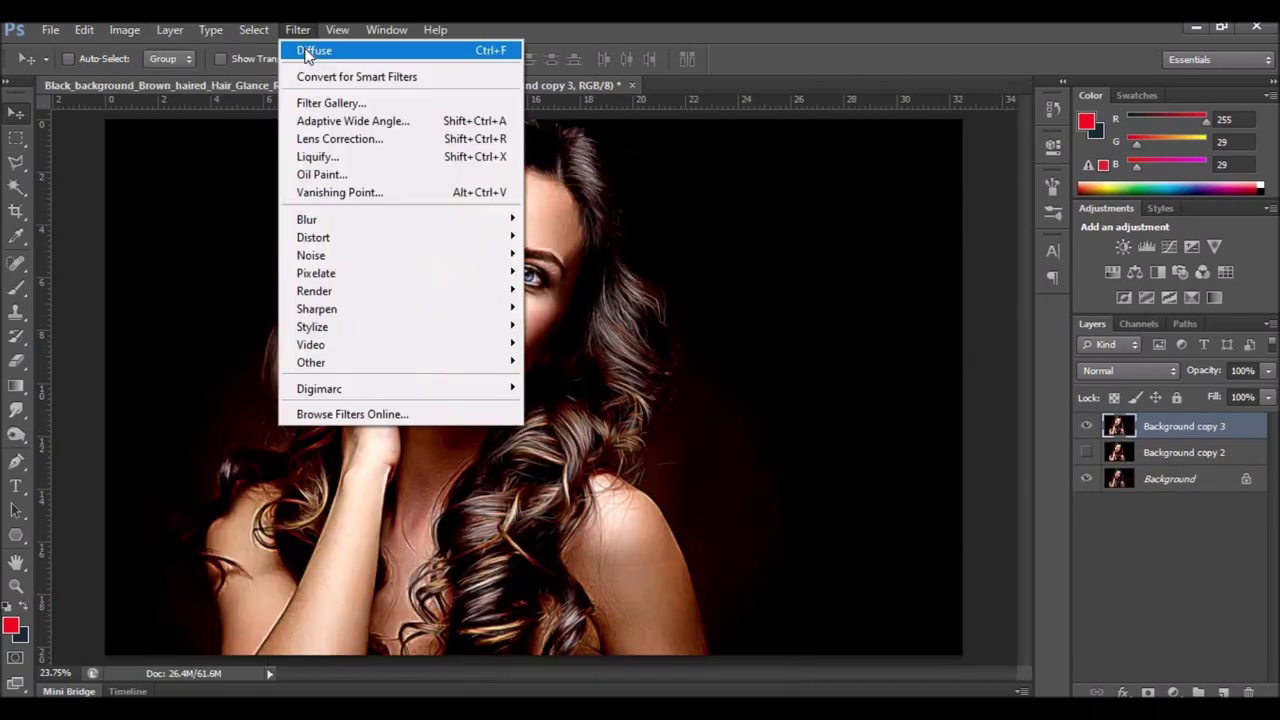
Finish the 90° rotations until the portrait is upright, with one last Diffuse pass
click(306, 52)
click(124, 30)
click(350, 219)
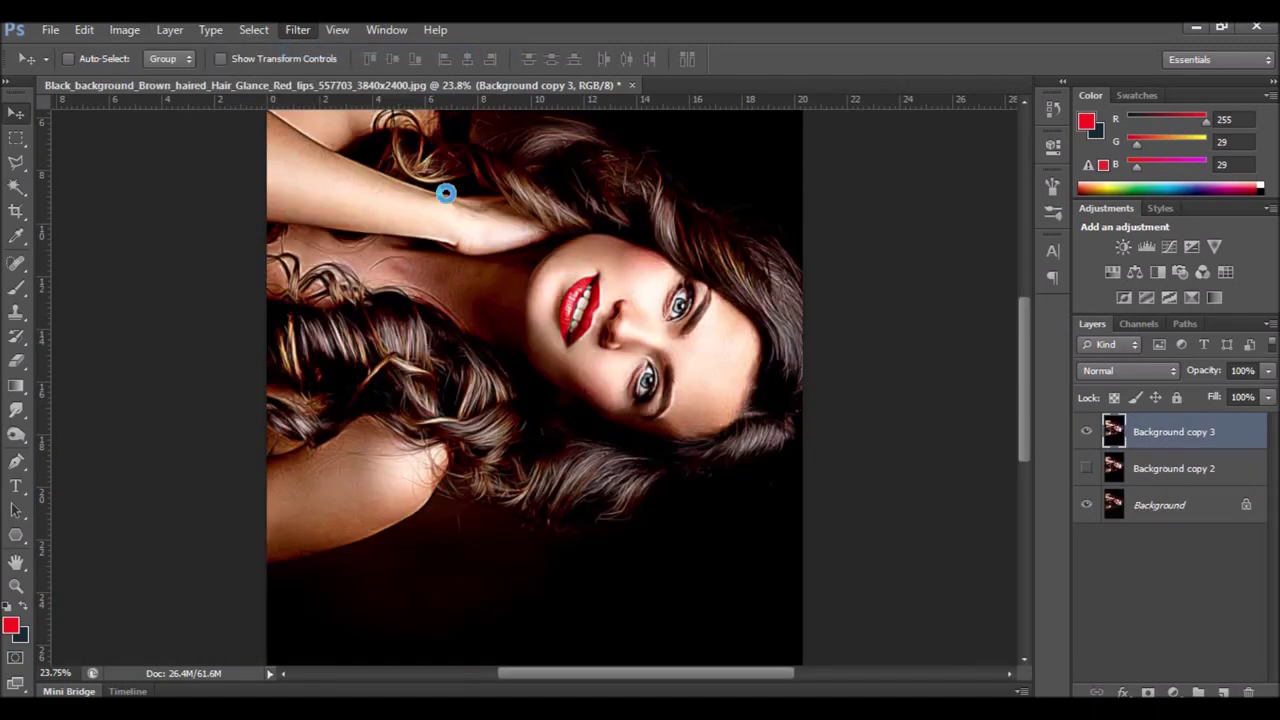
click(124, 30)
click(350, 219)
click(124, 30)
click(400, 219)
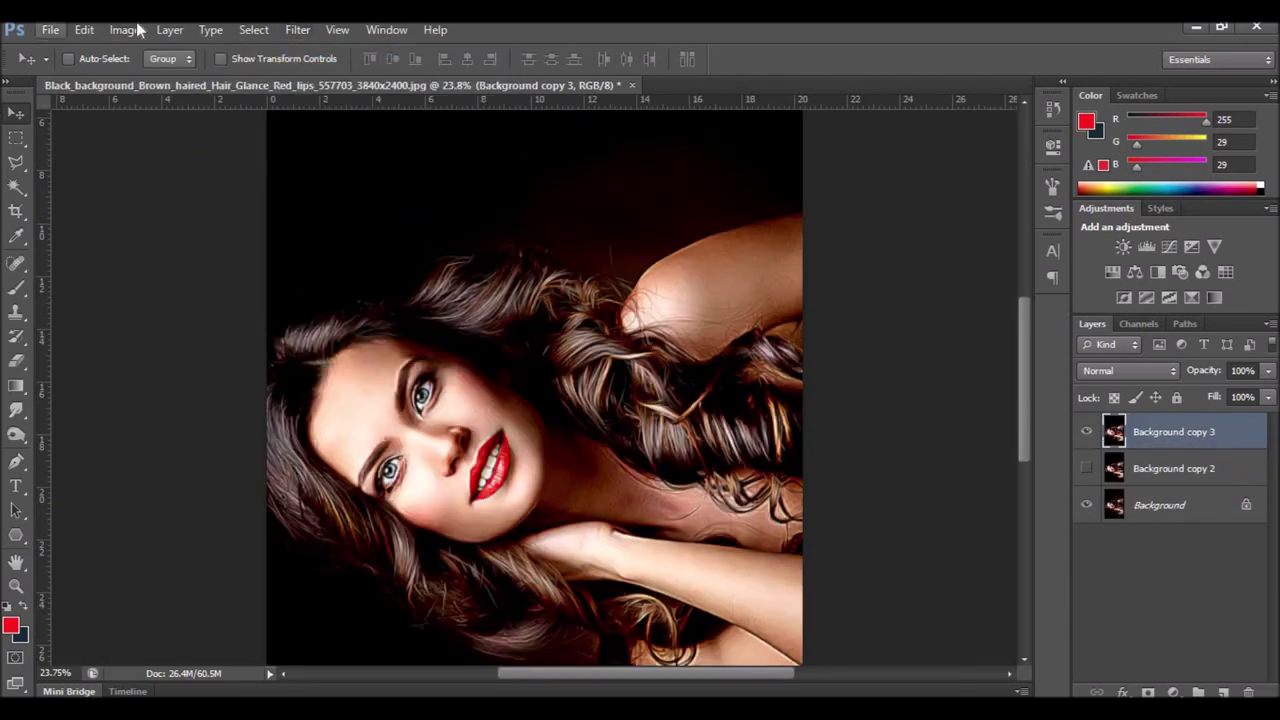
click(124, 30)
click(400, 219)
click(300, 30)
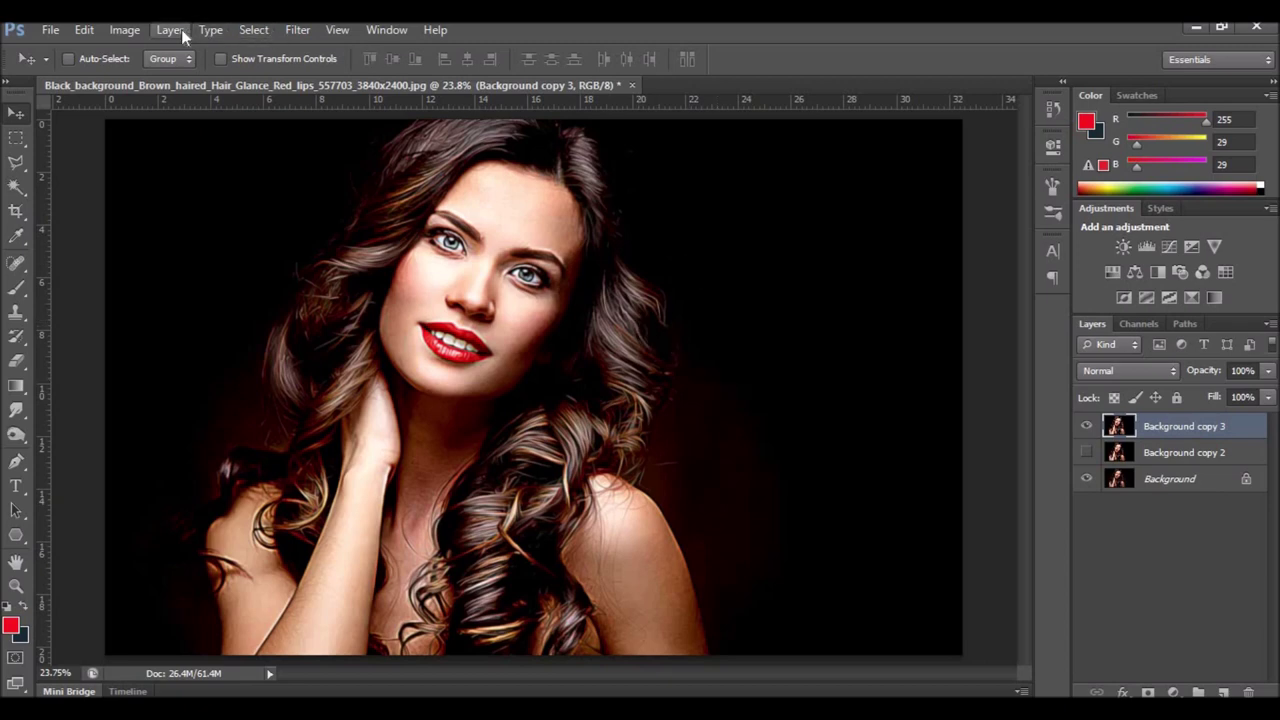
click(288, 34)
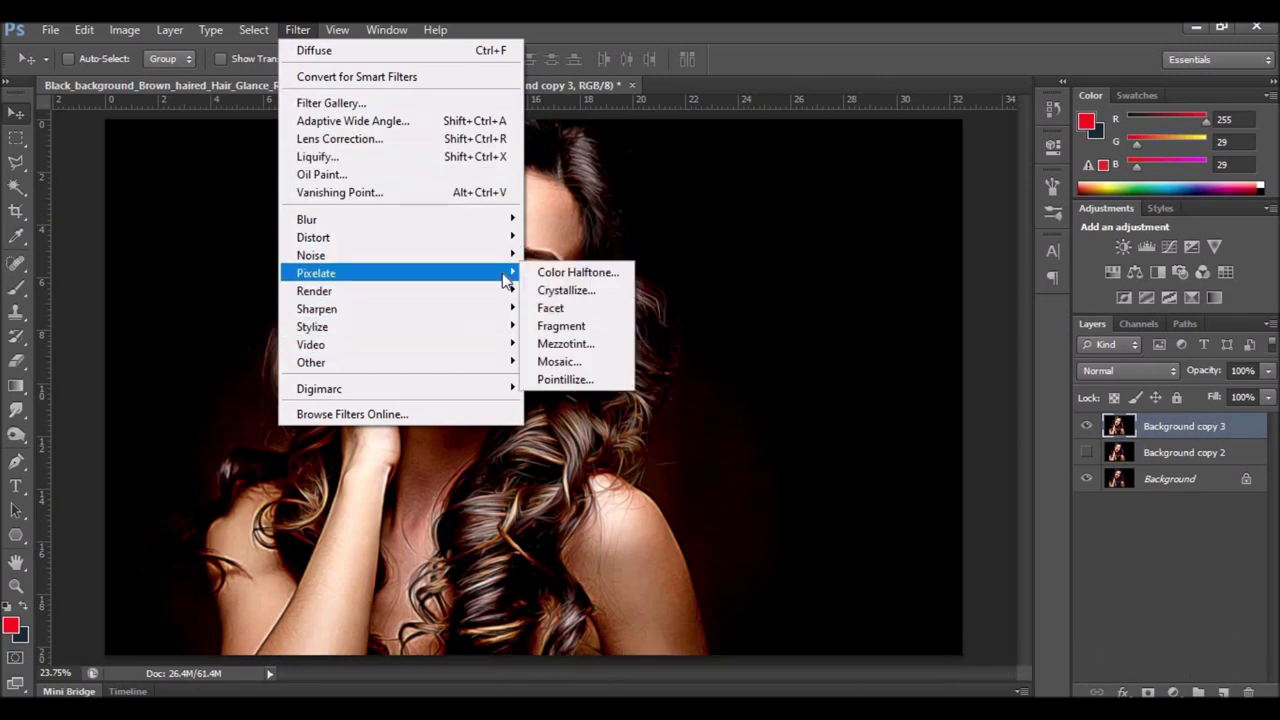
mouse_move(400, 309)
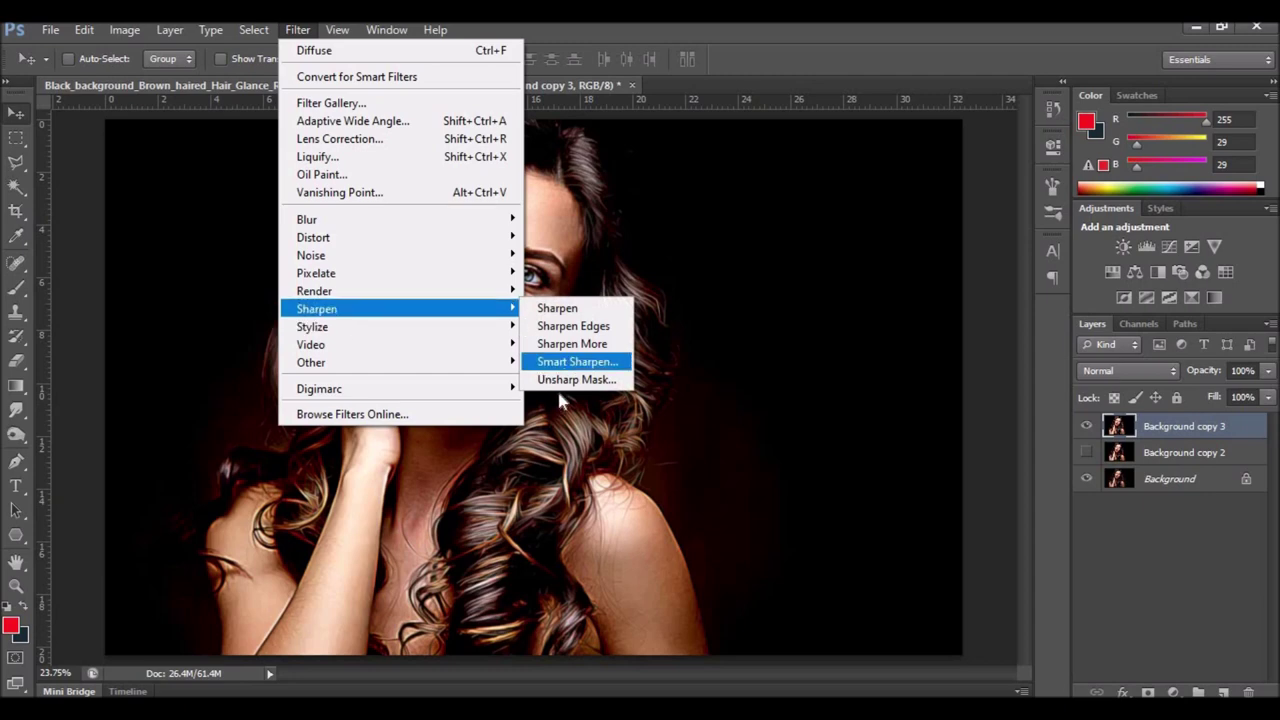
Resharpen with Unsharp Mask at Amount 150, Radius 2, Threshold 0
click(572, 378)
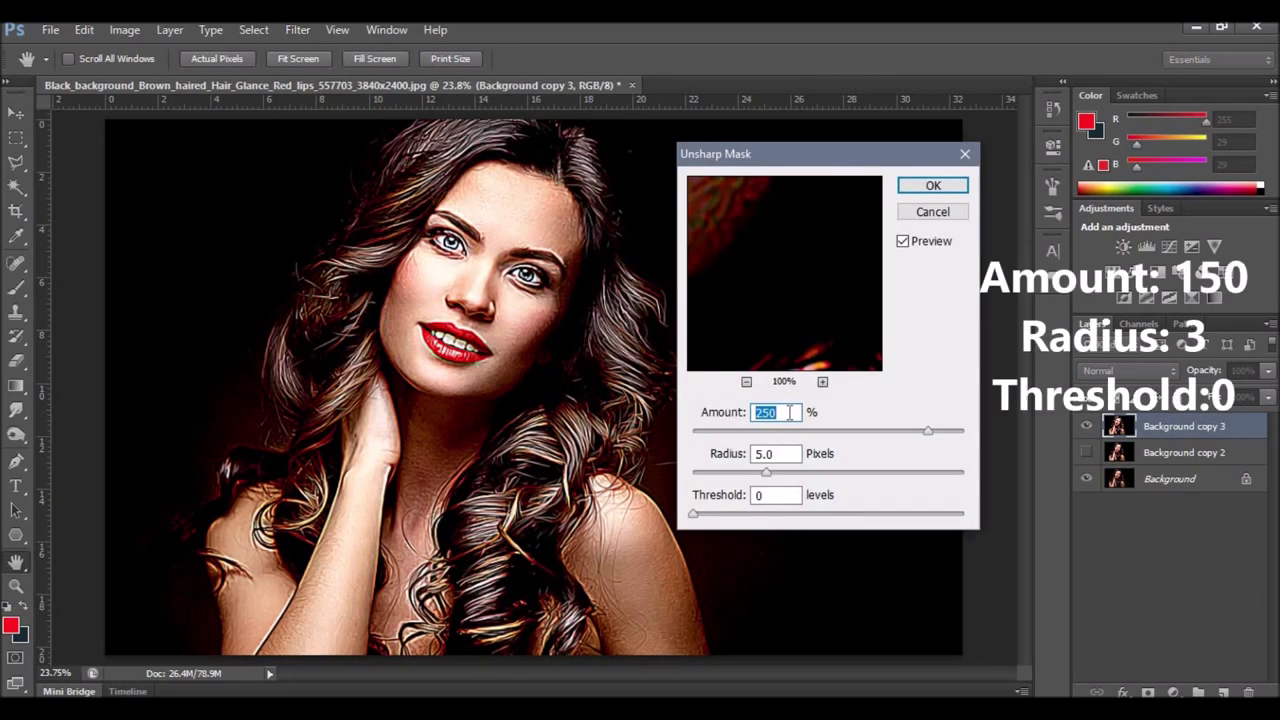
text(150)
click(724, 457)
text(2)
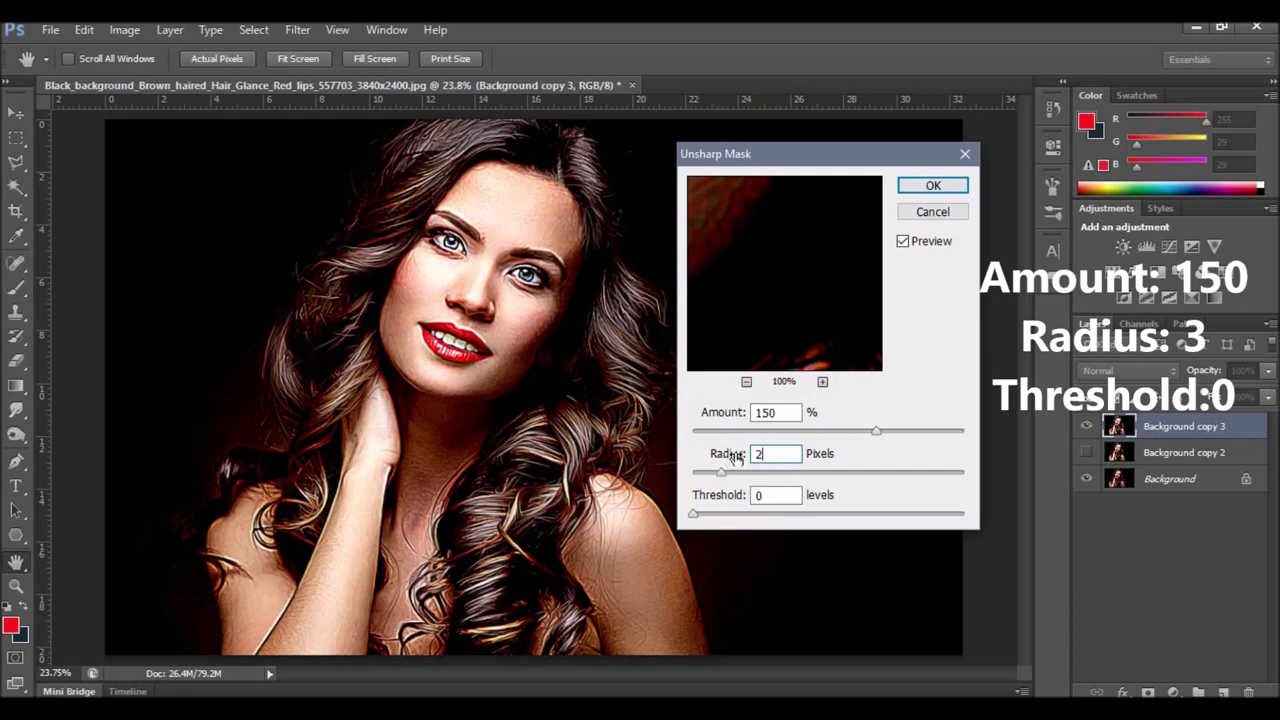
click(912, 186)
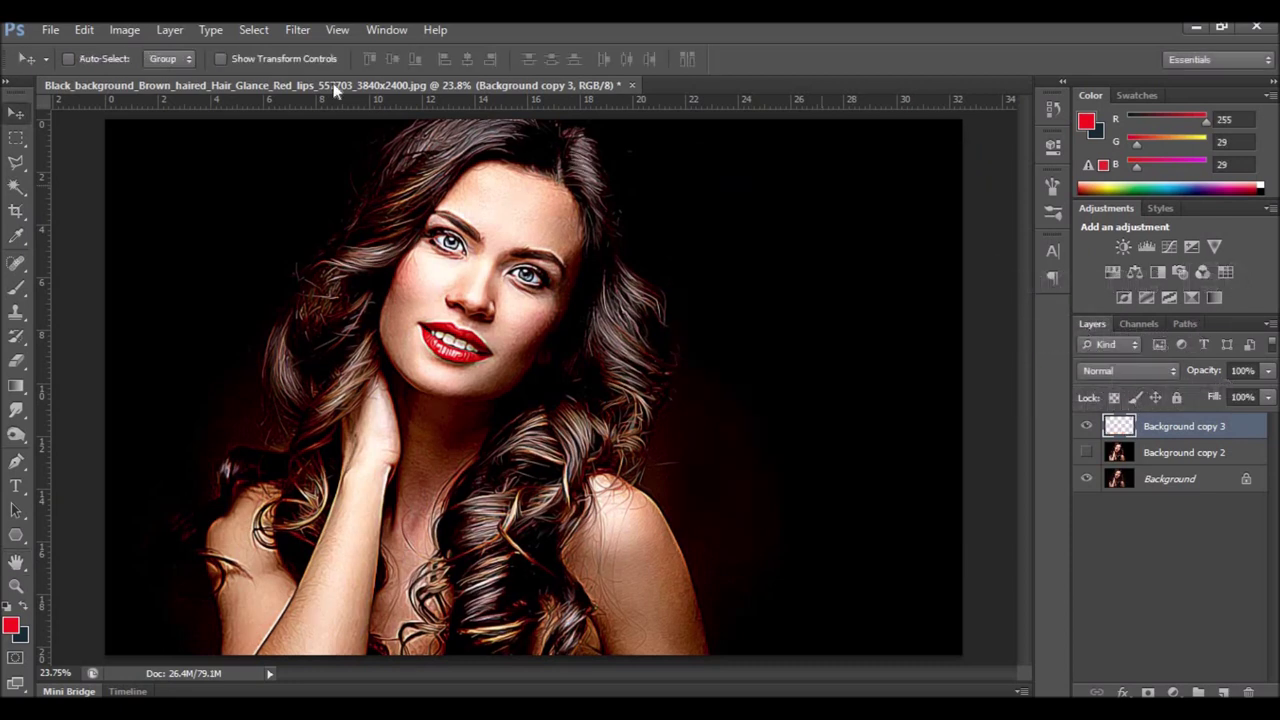
Apply Reduce Noise at Strength 10 and duplicate the layer as Background copy 4
click(290, 33)
mouse_move(310, 255)
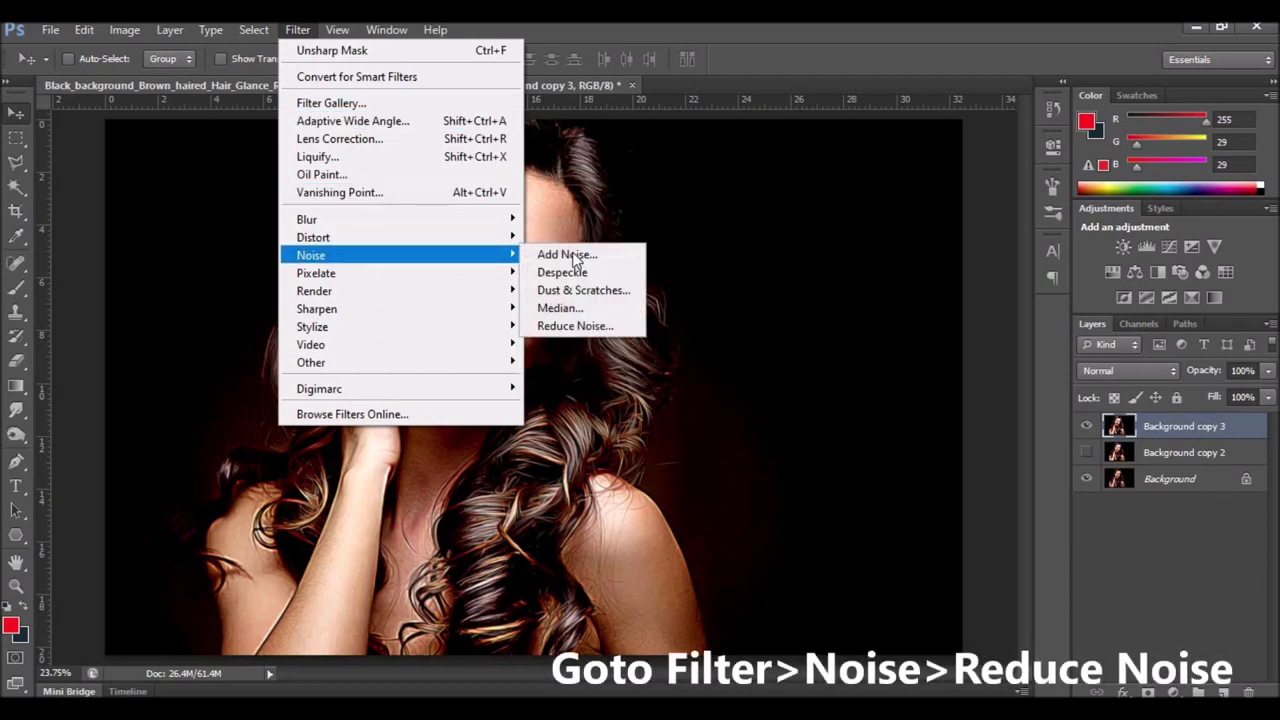
click(754, 406)
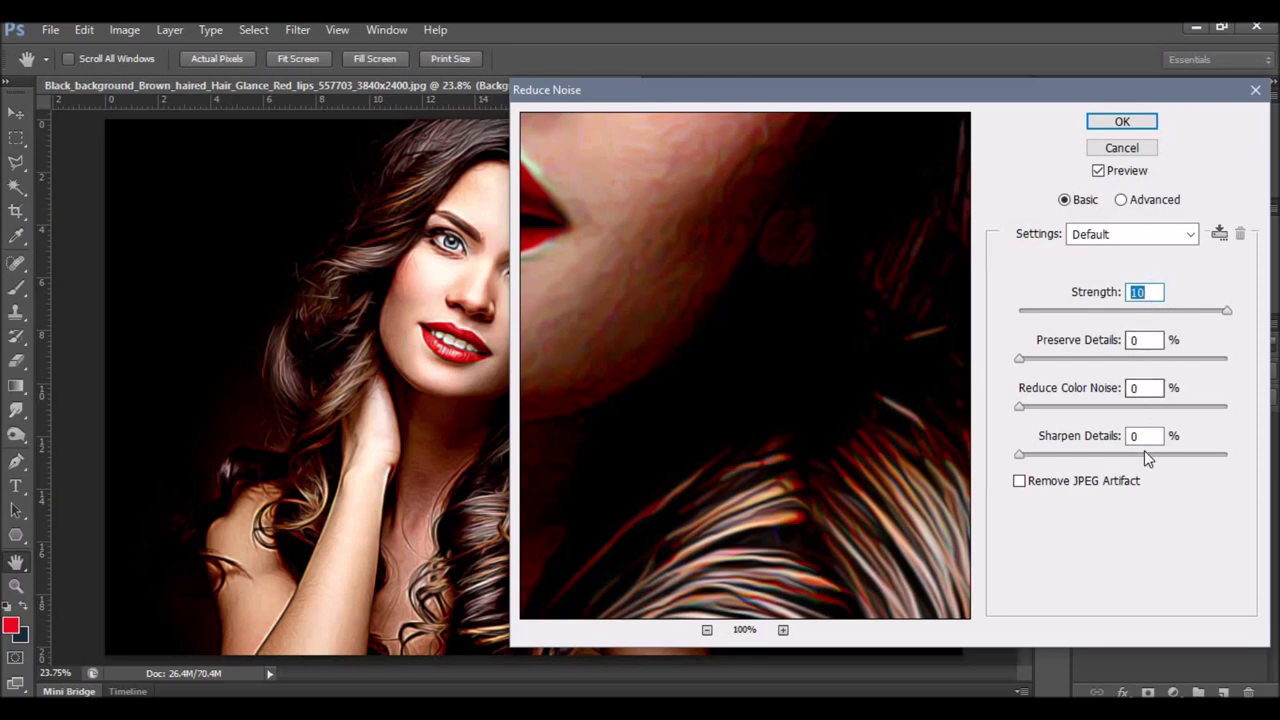
click(1110, 120)
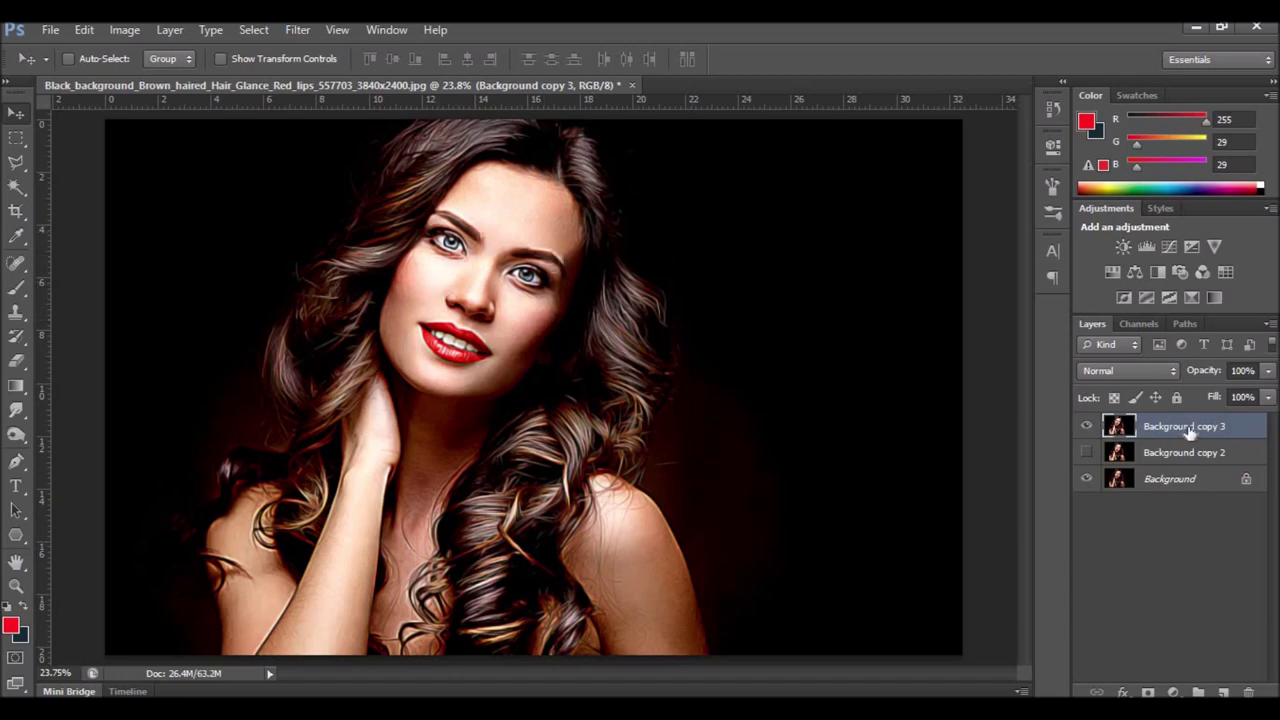
key(ctrl+j)
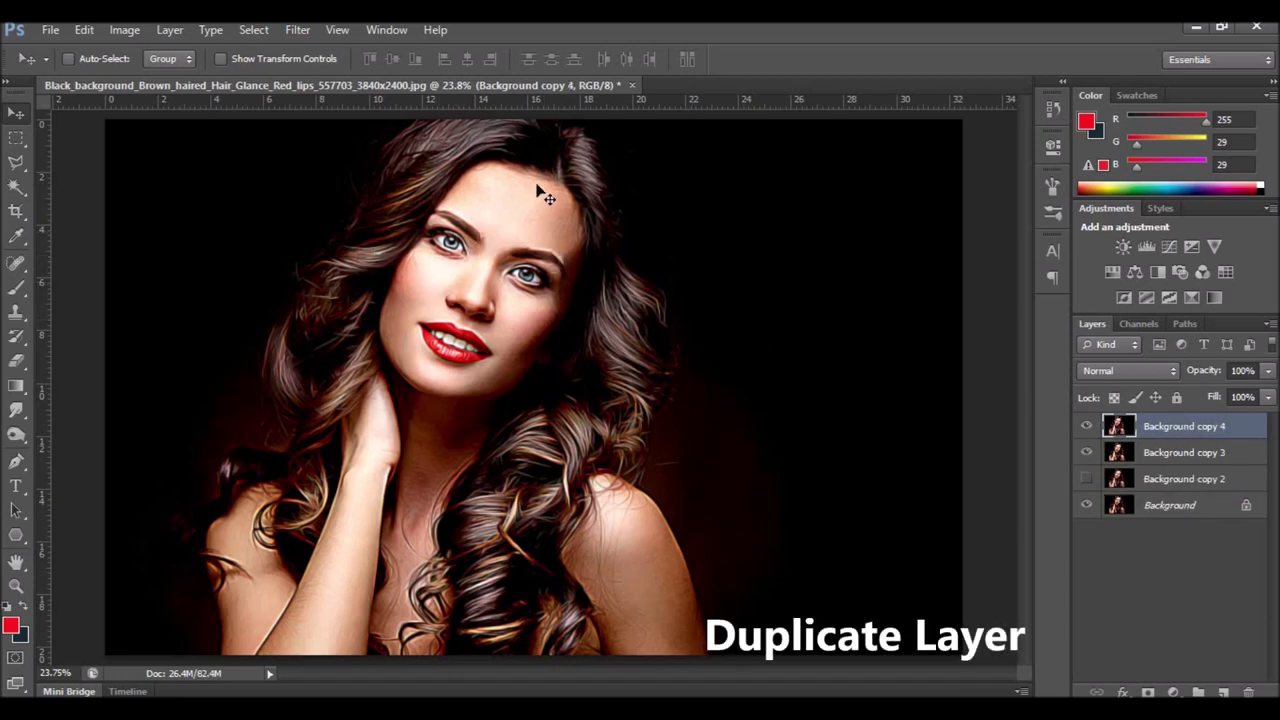
Sharpen Background copy 4 with Unsharp Mask at Amount 100, Radius 1, Threshold 0
click(137, 29)
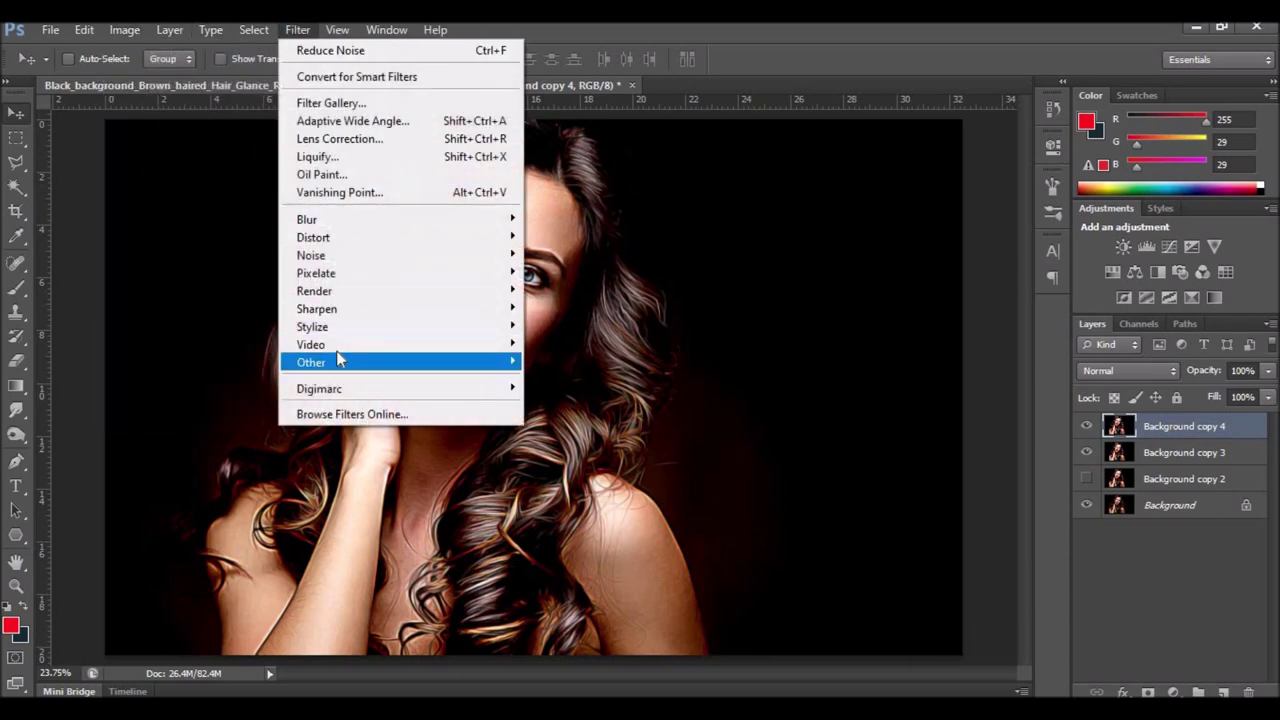
mouse_move(317, 309)
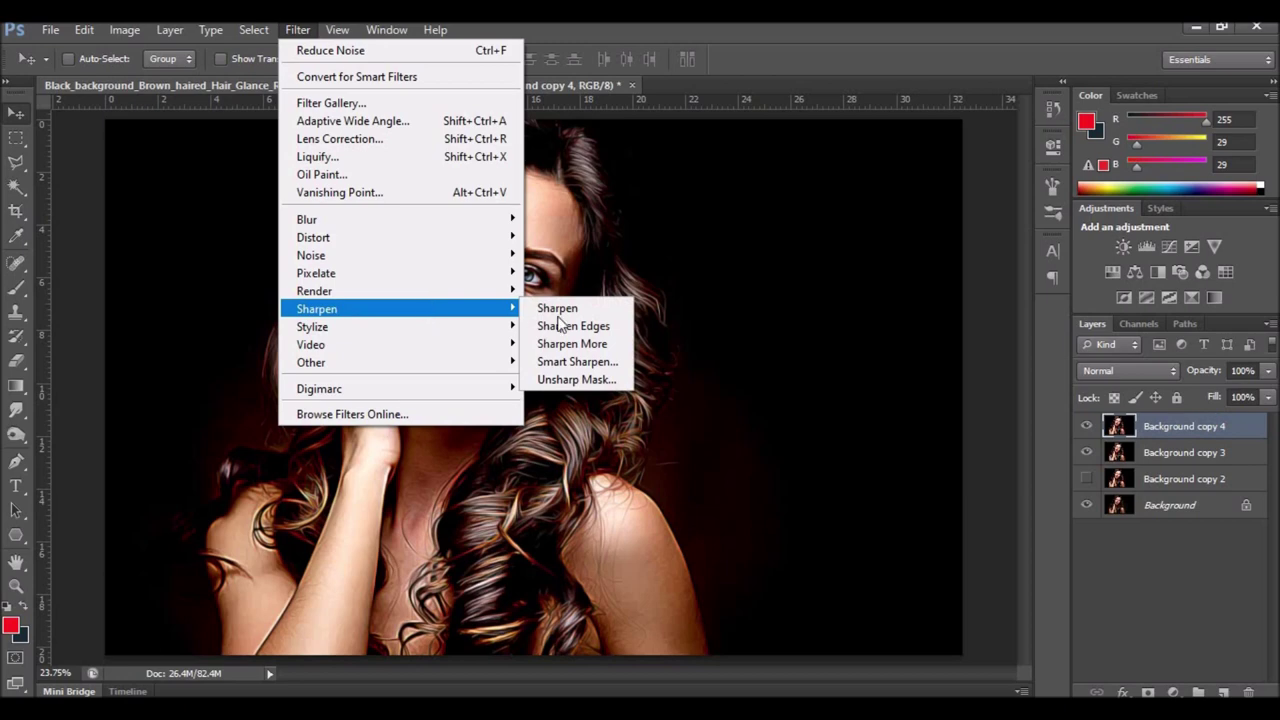
click(551, 380)
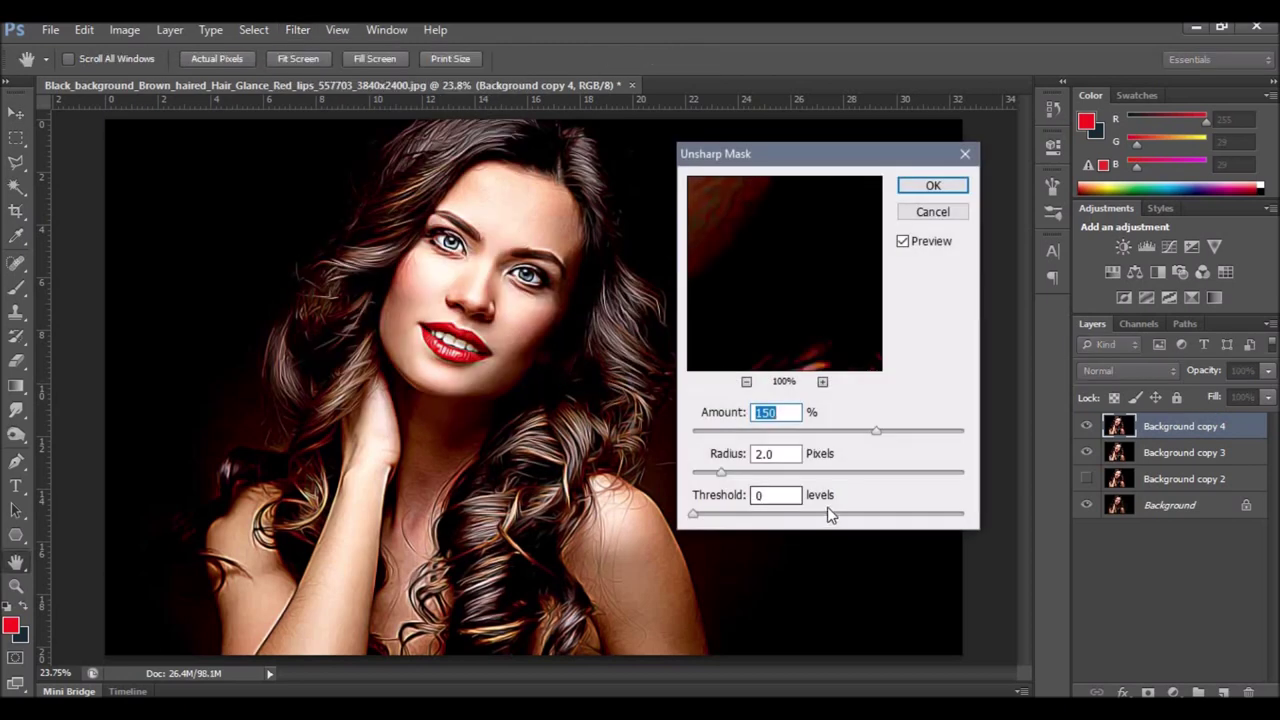
text(100)
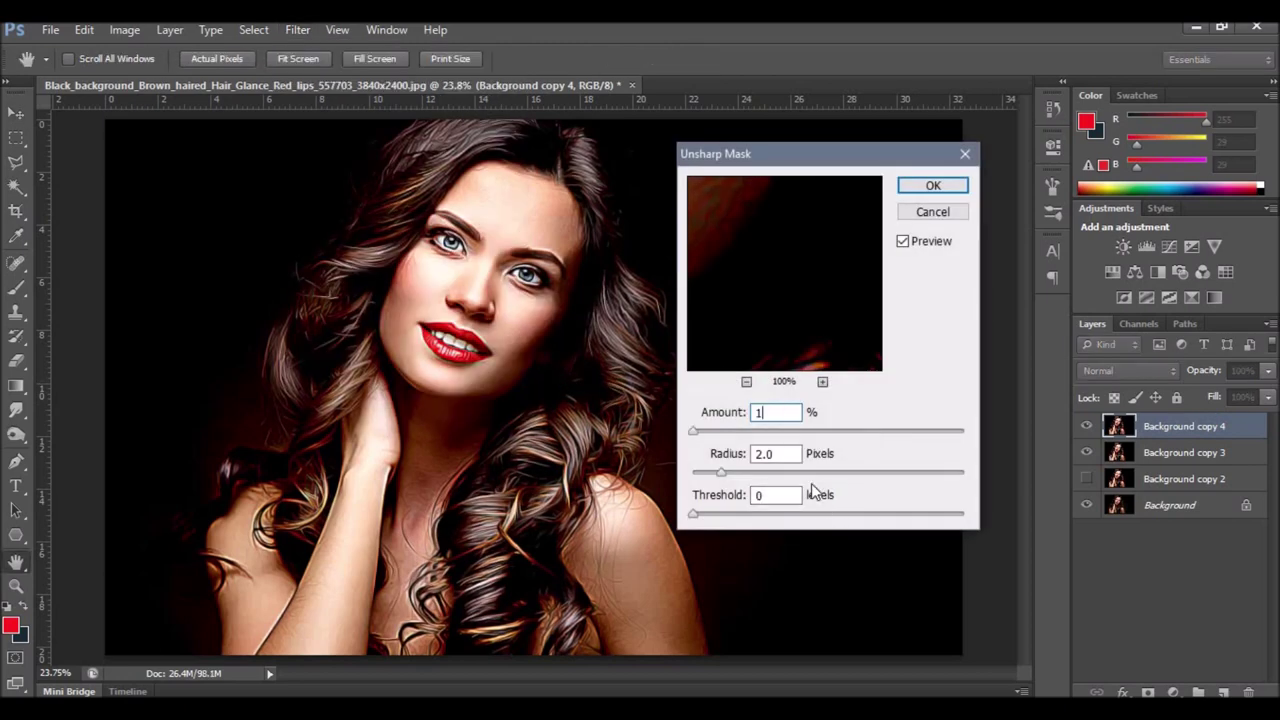
click(785, 454)
click(705, 458)
text(1)
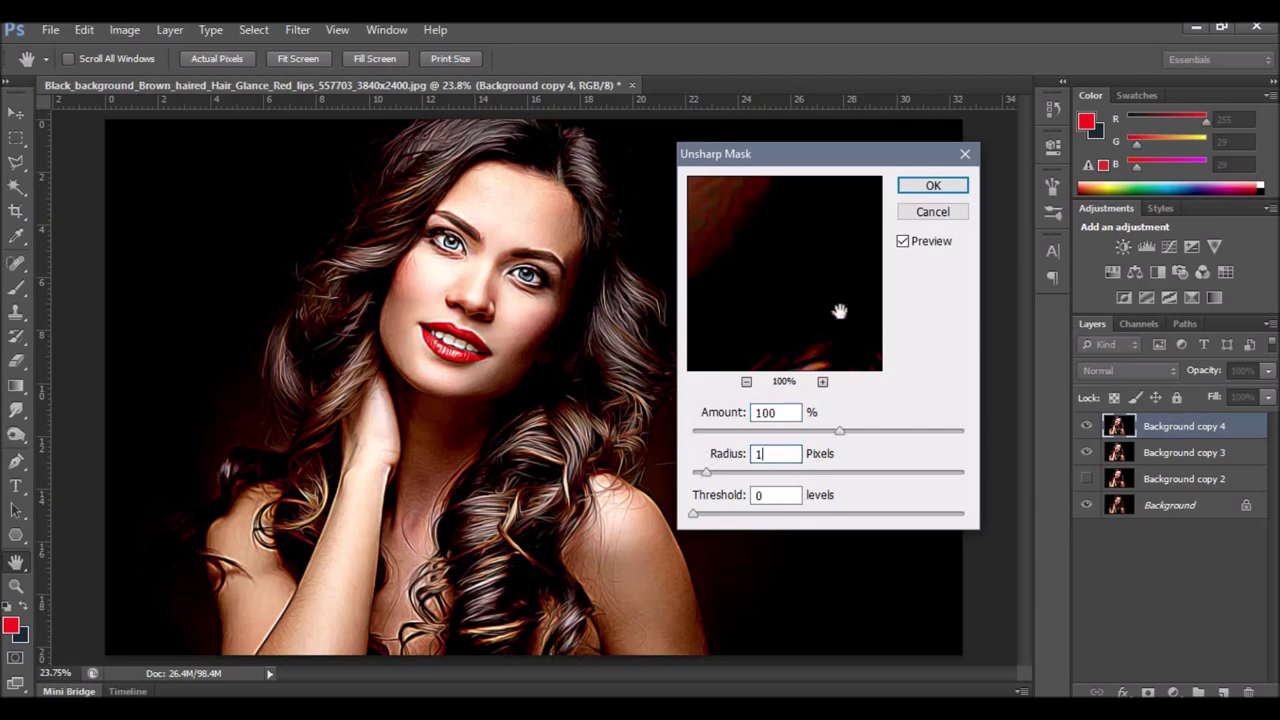
click(933, 186)
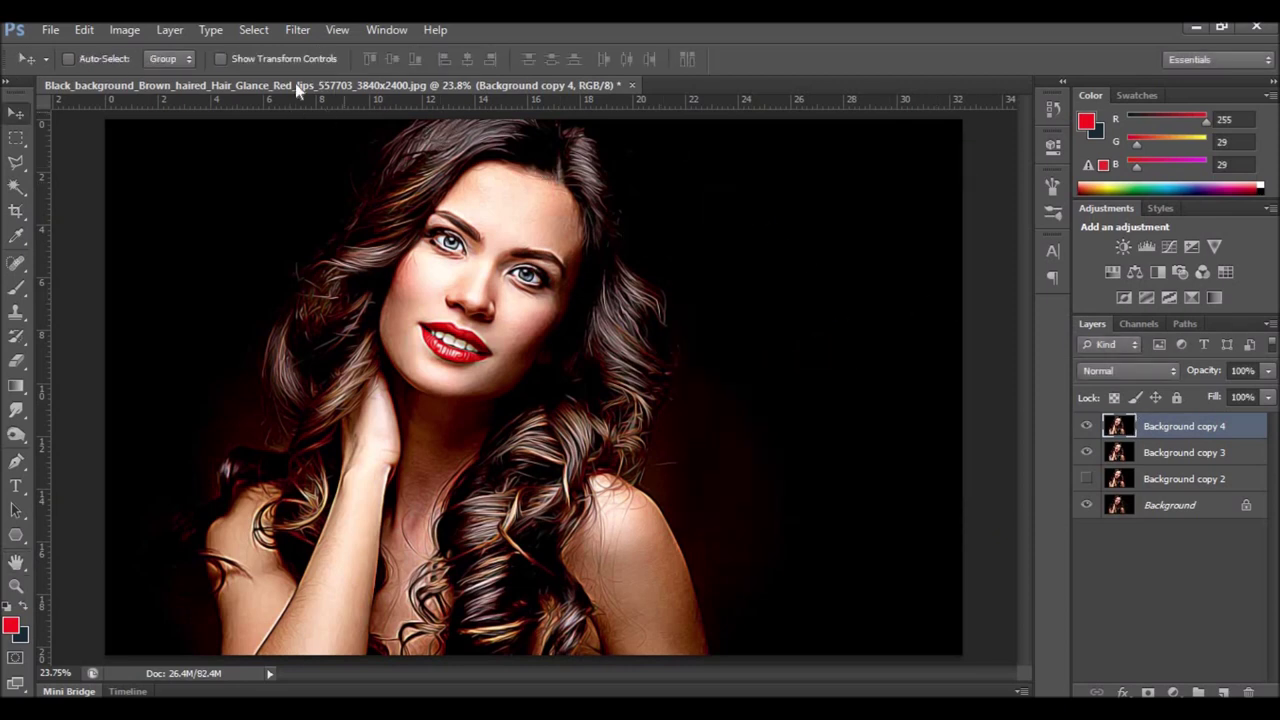
click(299, 30)
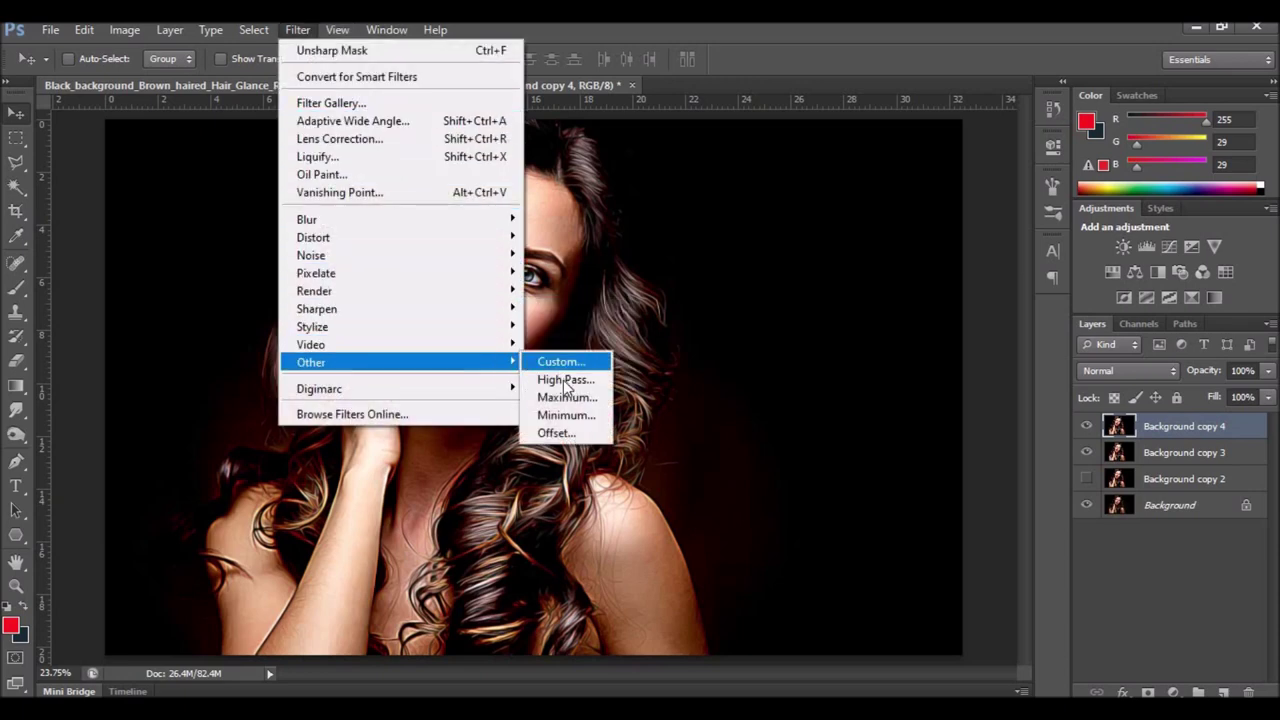
Apply a 5-pixel High Pass to the top layer and blend it in Overlay
click(565, 381)
text(5)
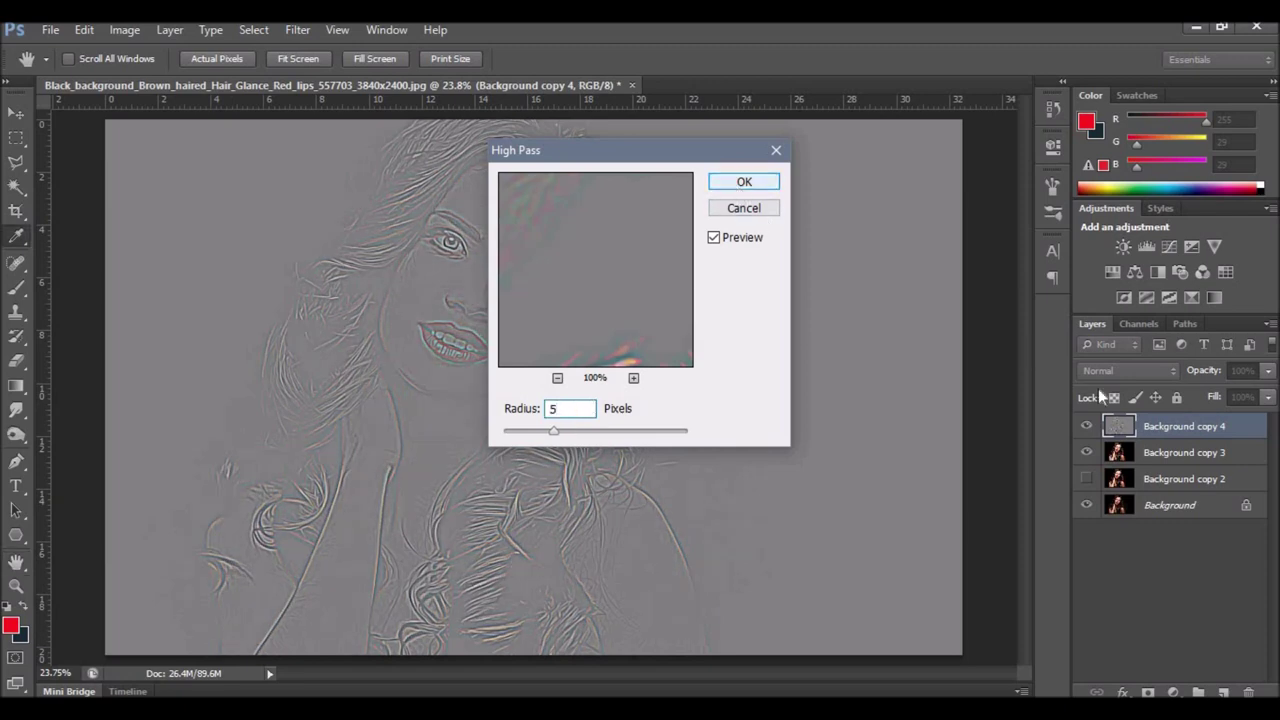
key(Return)
click(1099, 371)
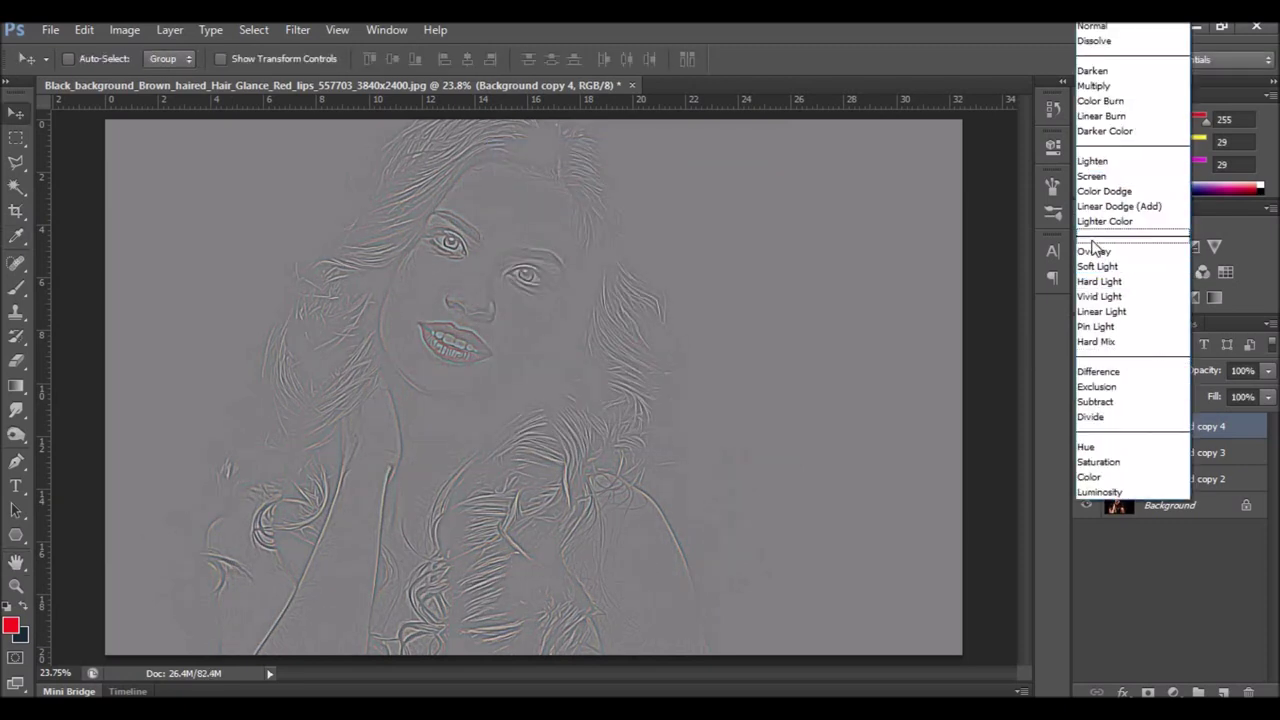
click(1092, 250)
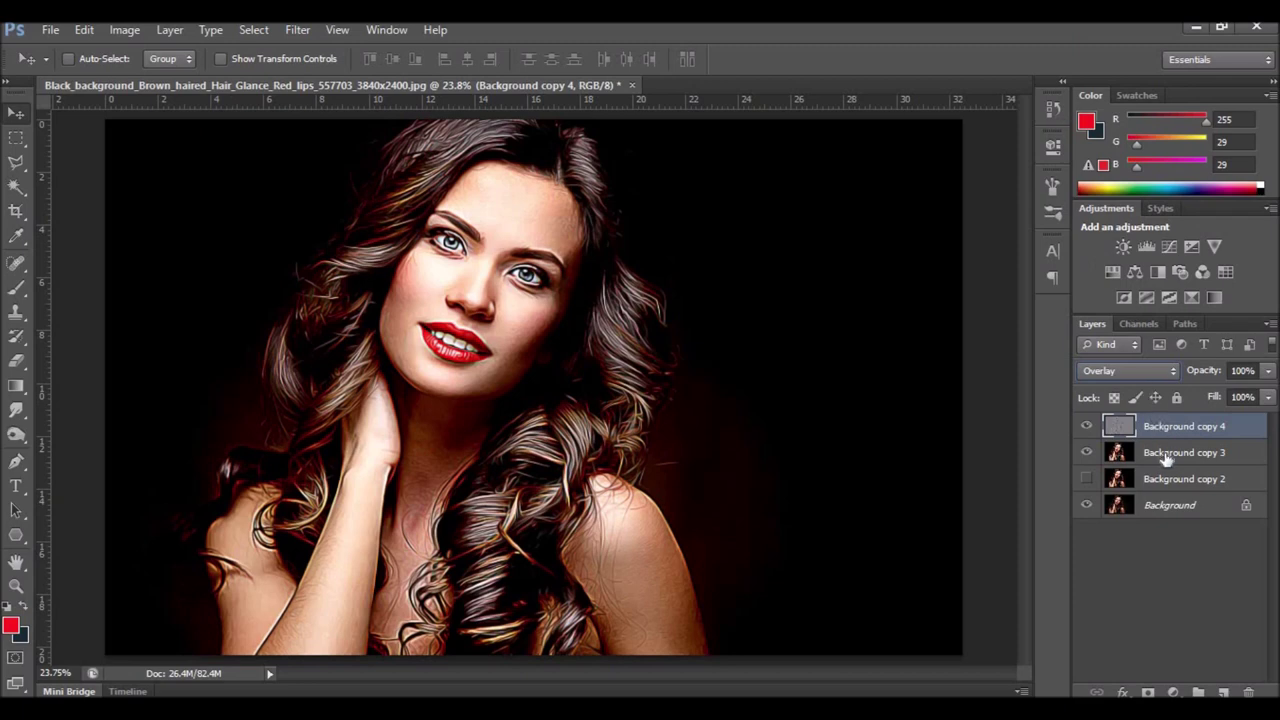
Merge the high-pass layer with Background copy 3 and add a new empty Layer 1
shift+click(1165, 455)
right_click(1165, 456)
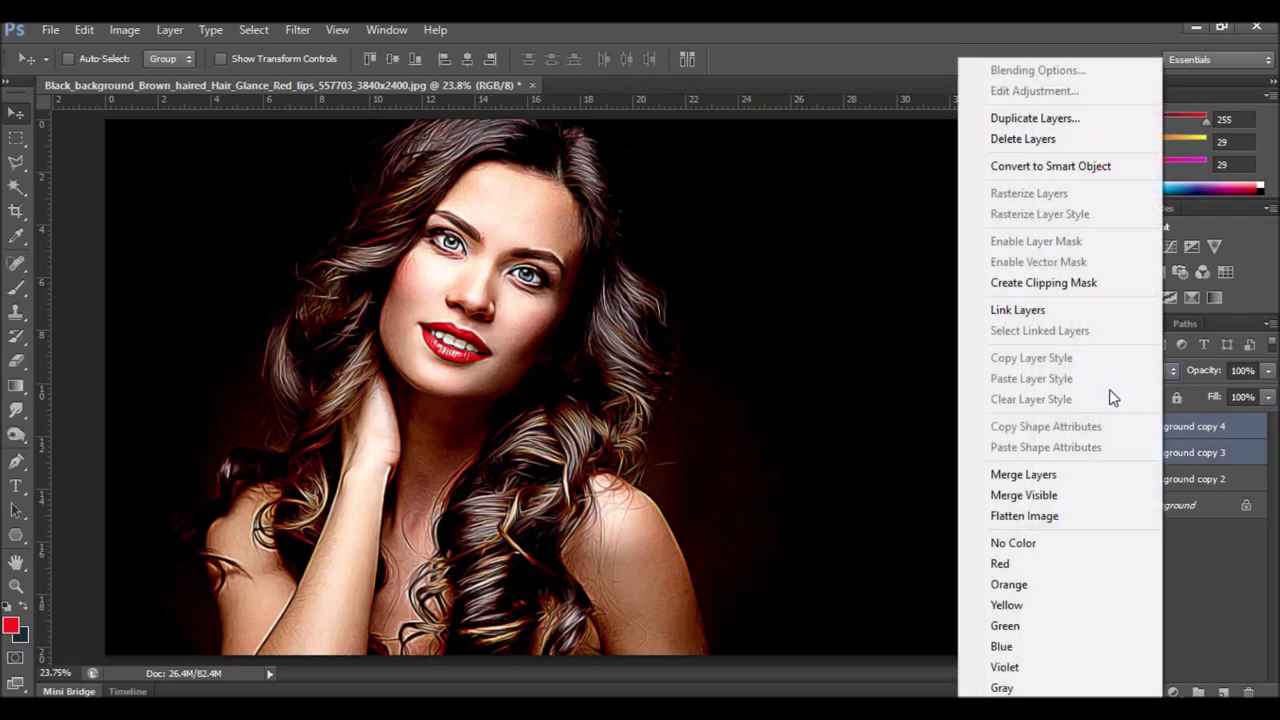
click(1050, 478)
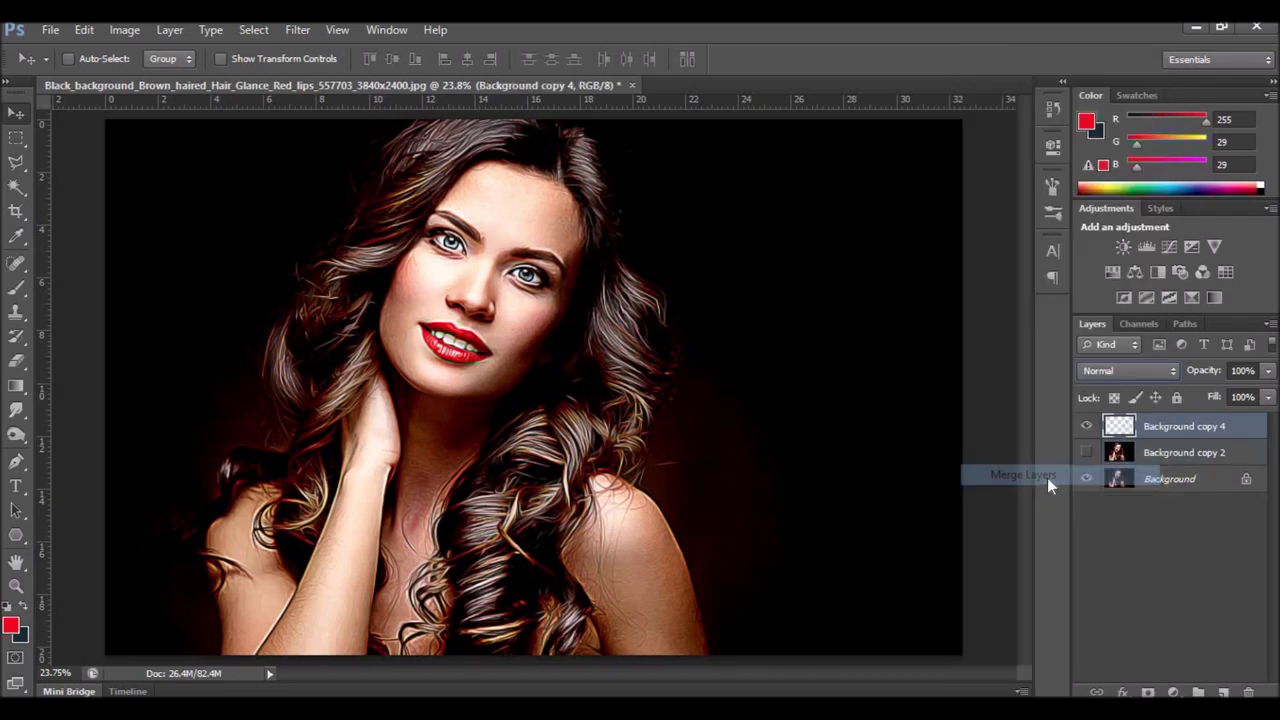
click(1223, 692)
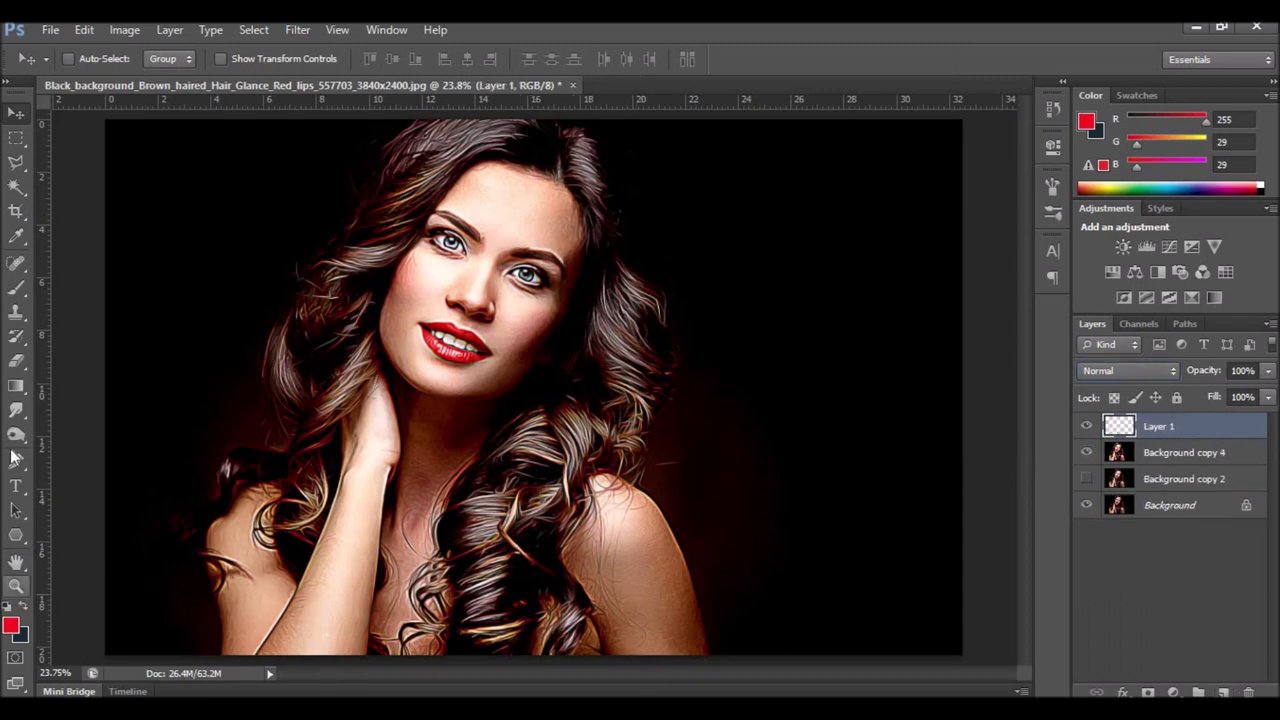
With the Brush in red ff0000, dab a large soft glow on the right side
click(16, 288)
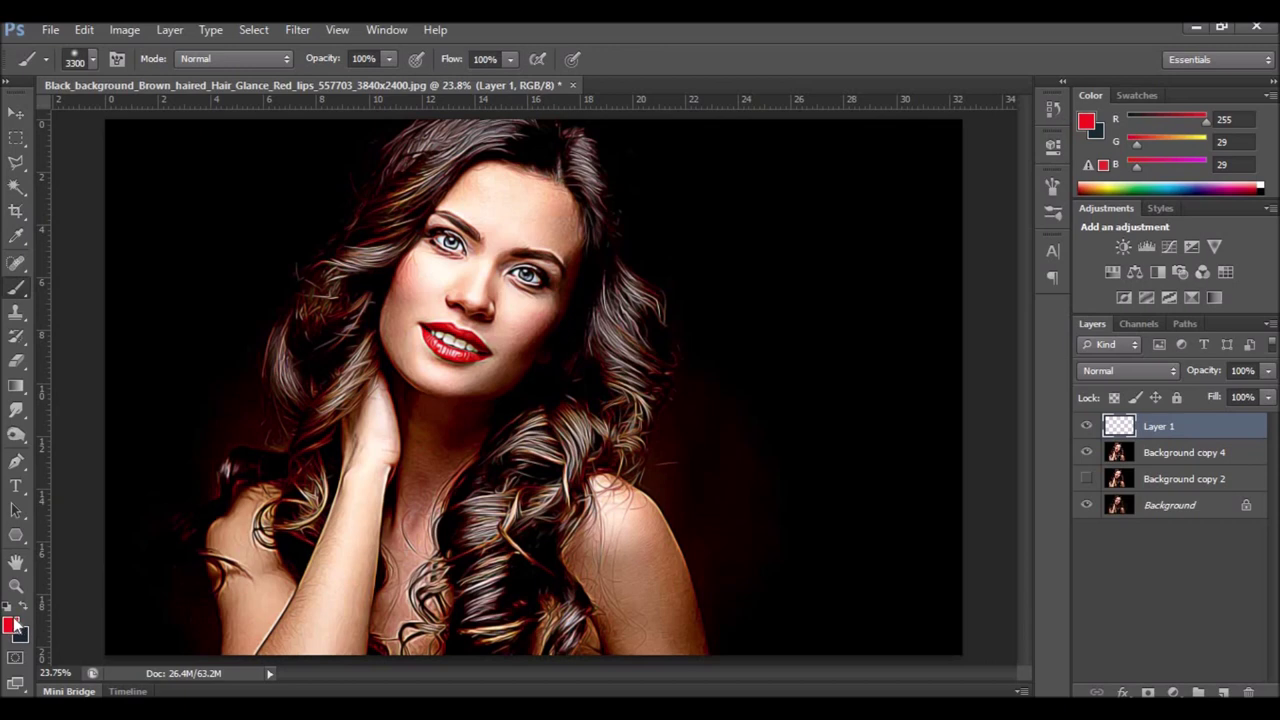
click(12, 624)
click(995, 105)
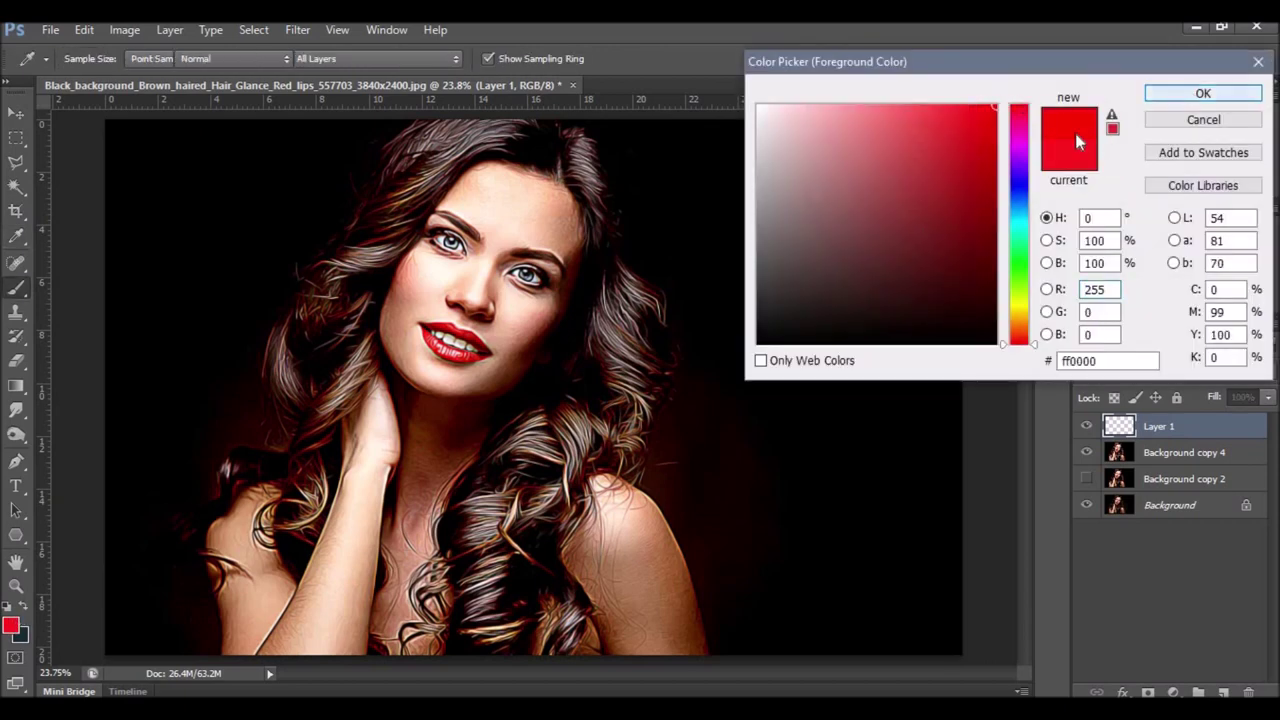
click(1199, 93)
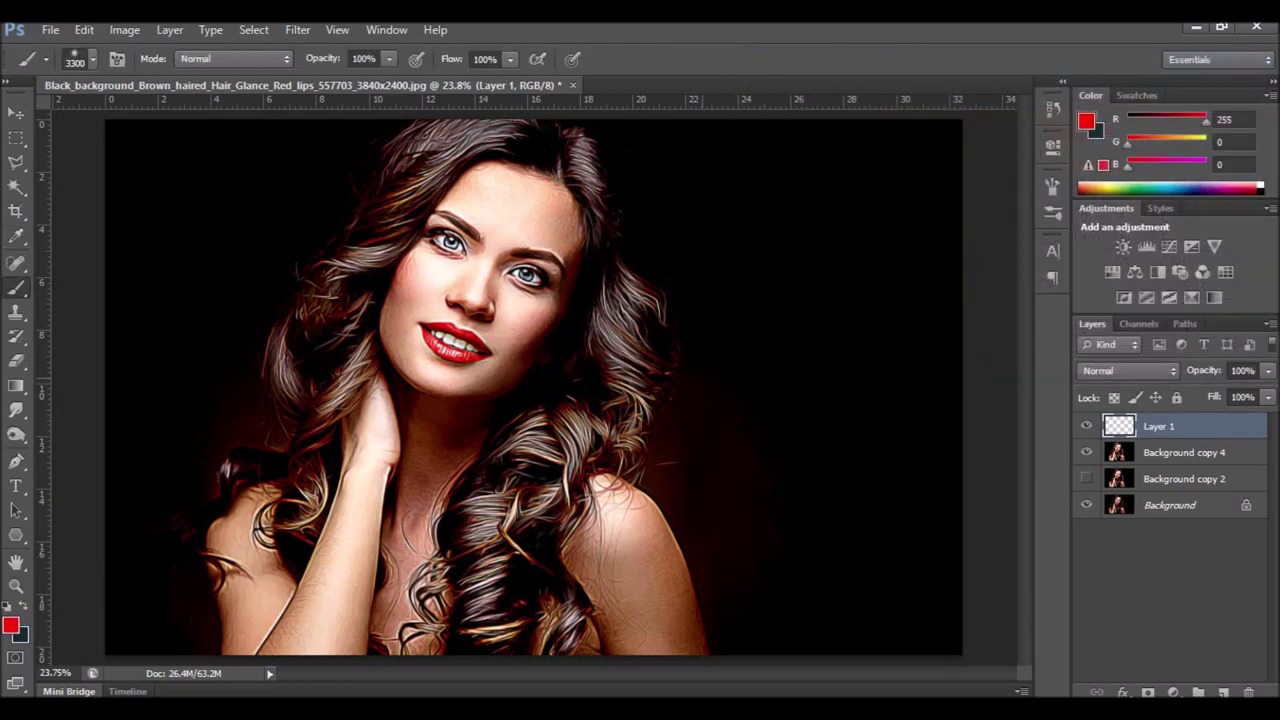
click(730, 365)
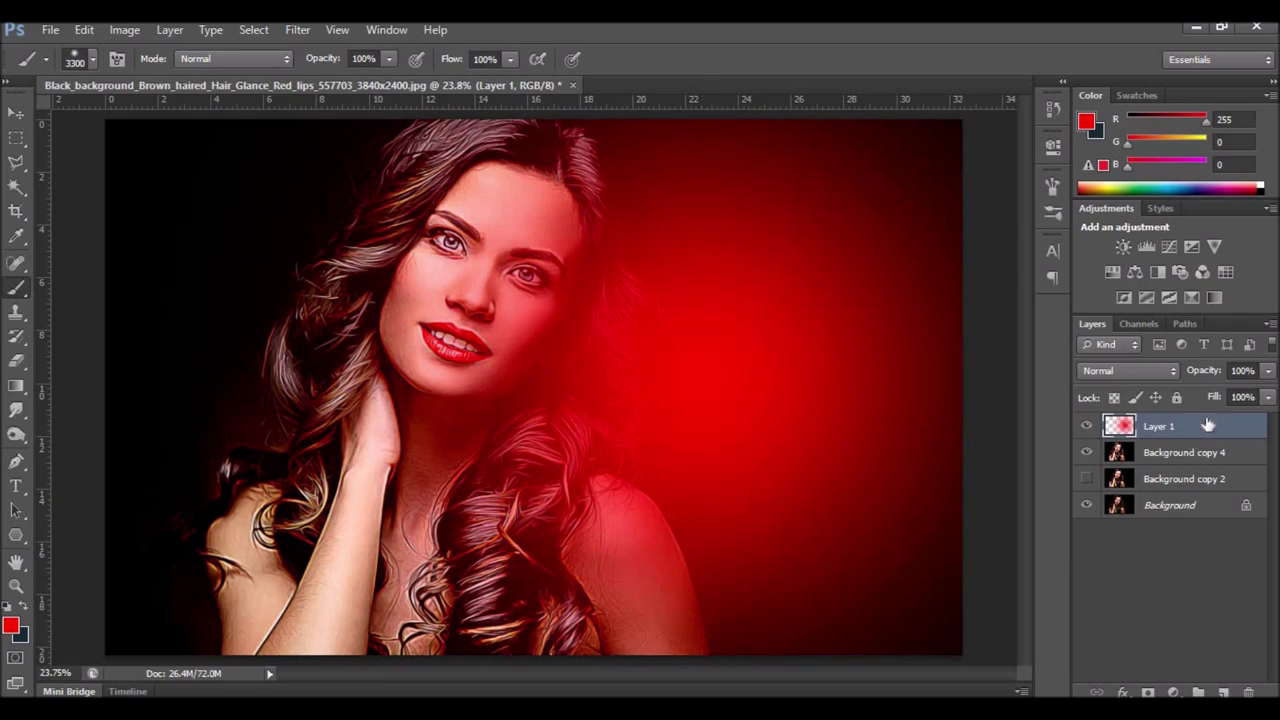
Blend the red glow layer in Overlay at about 60% opacity, then add Layer 2
click(1168, 371)
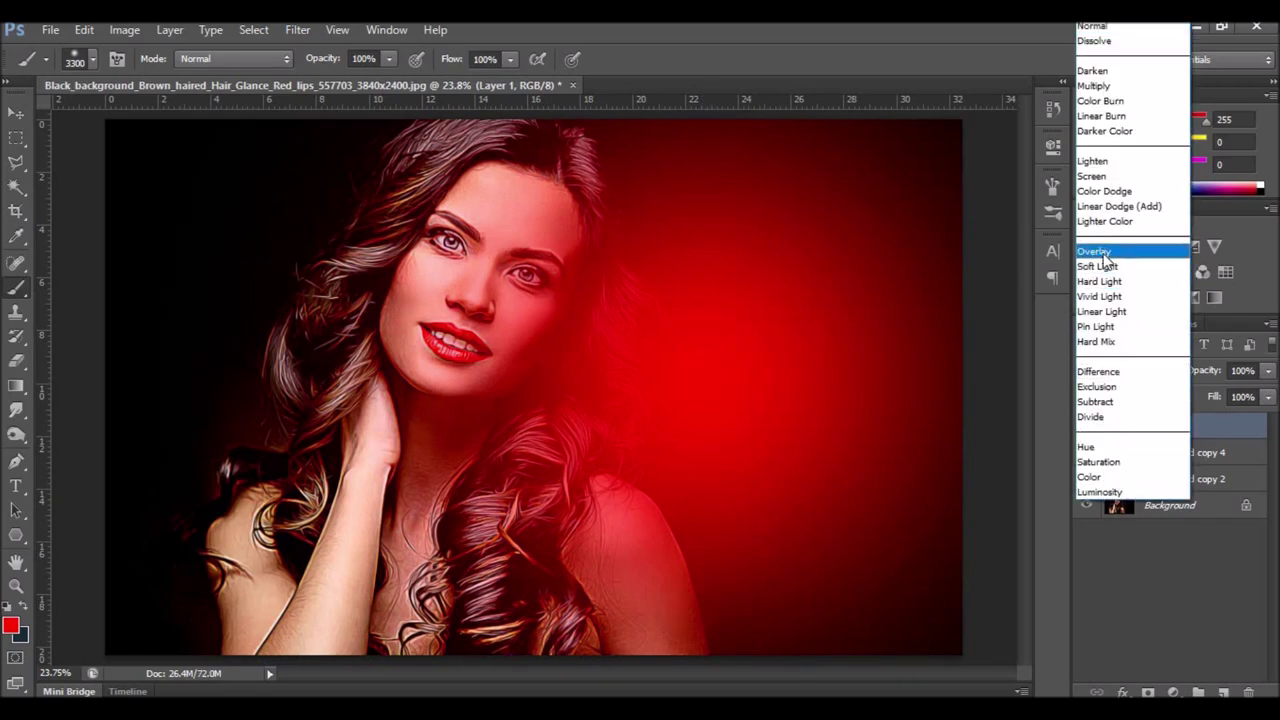
click(1103, 251)
click(1268, 370)
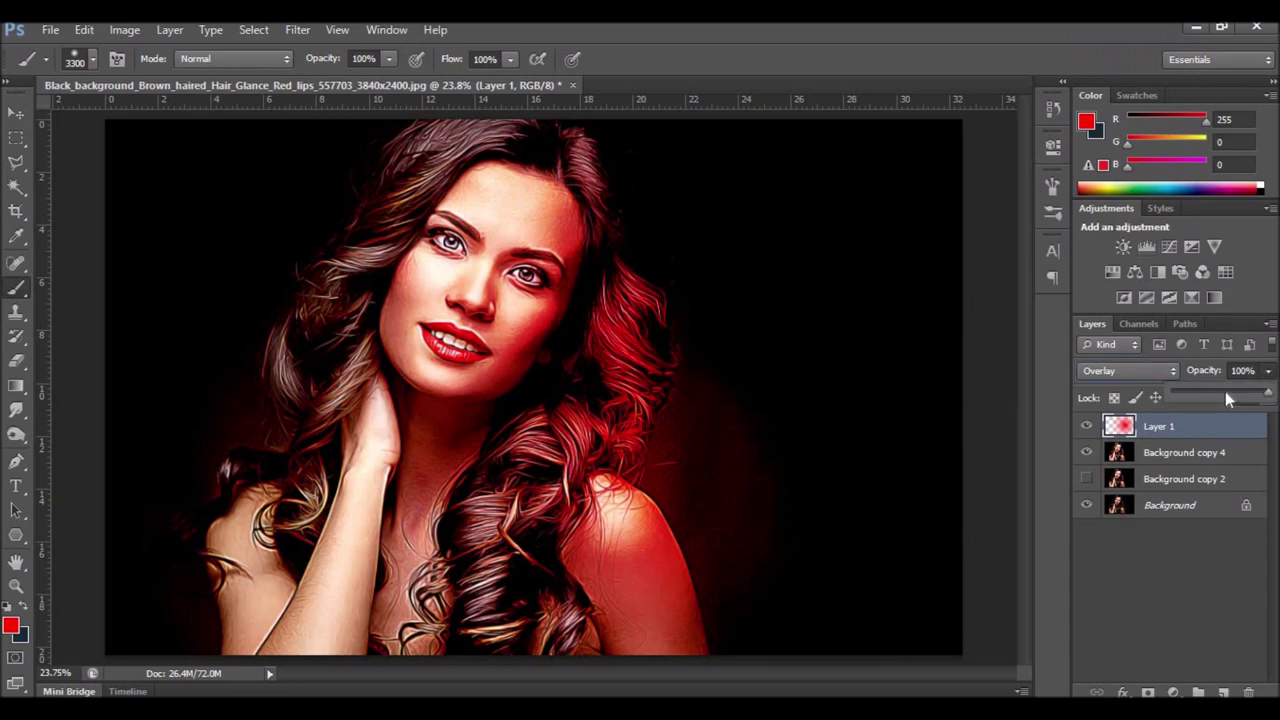
click(1225, 392)
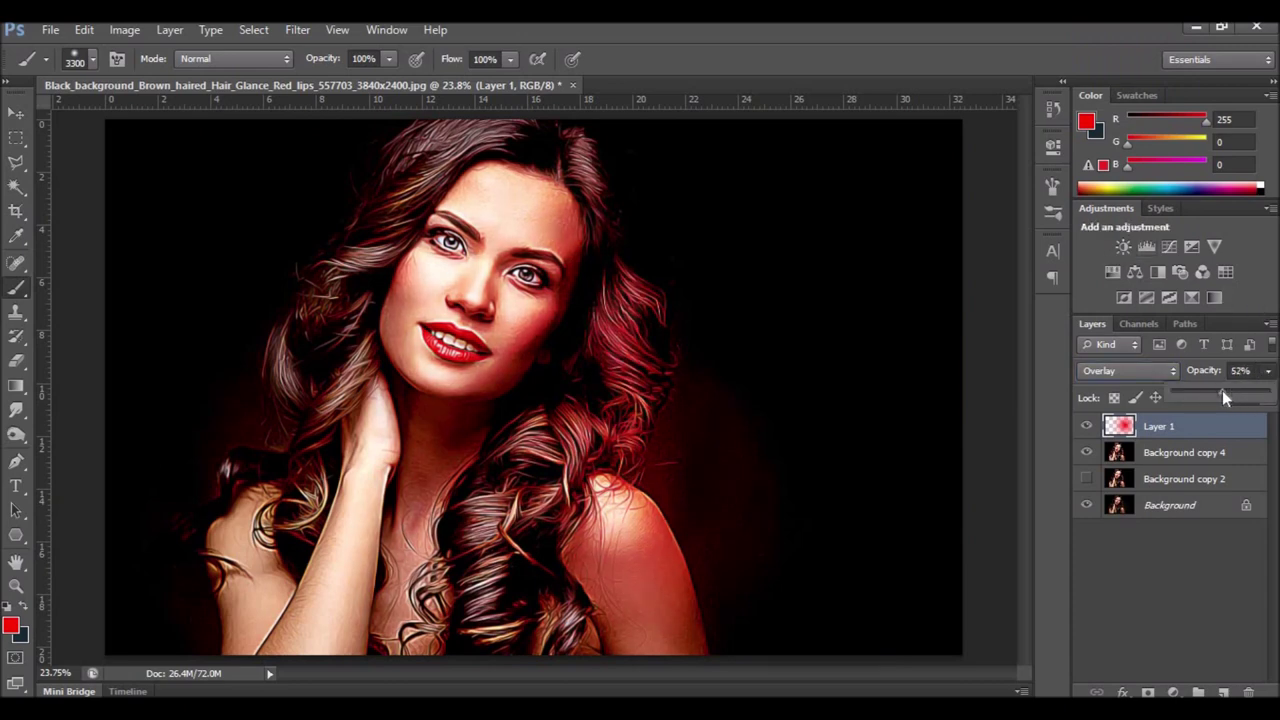
drag(1222, 391, 1230, 392)
click(1222, 692)
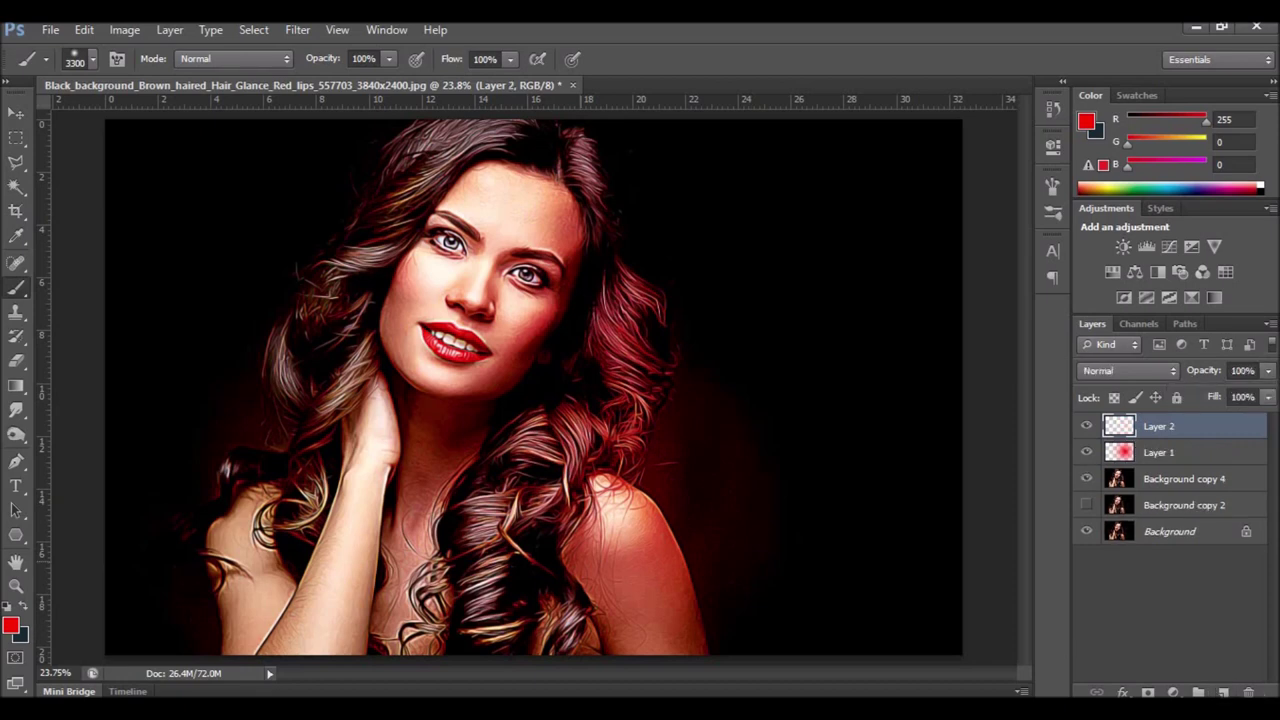
Switch the brush colour to yellow ffcc00 and dab a soft glow left of the face
click(11, 626)
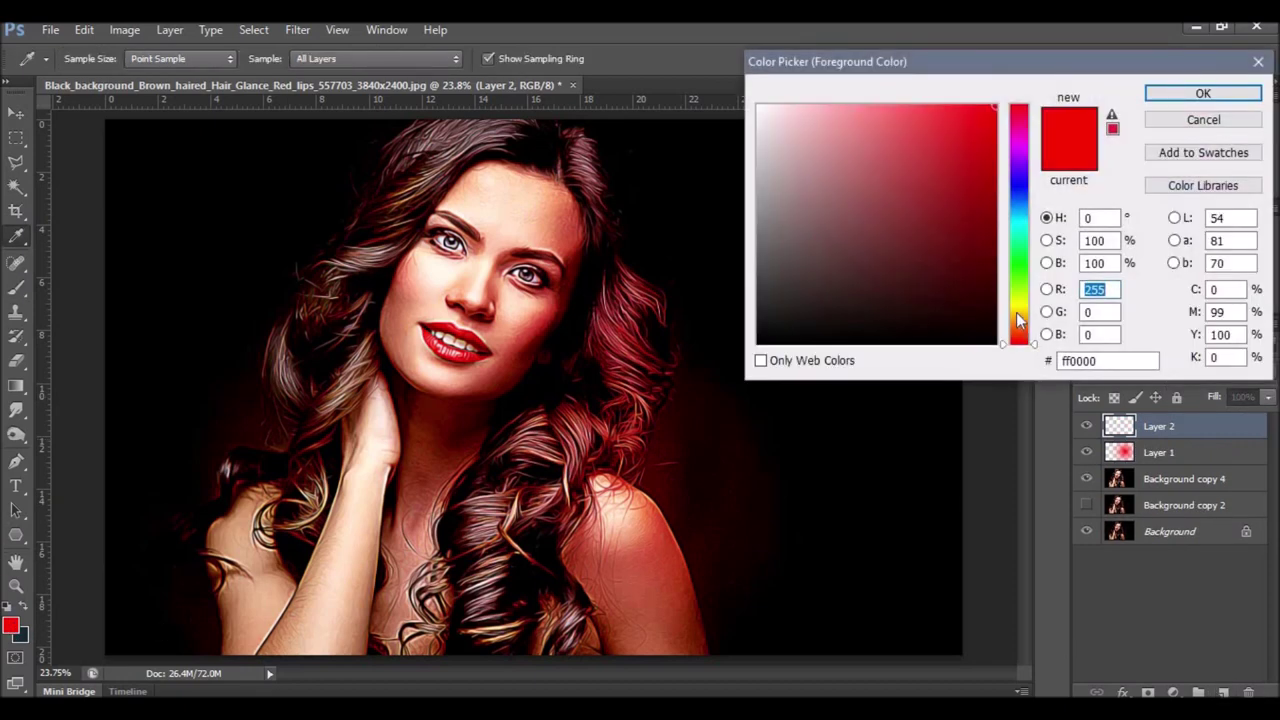
click(1018, 312)
click(1203, 93)
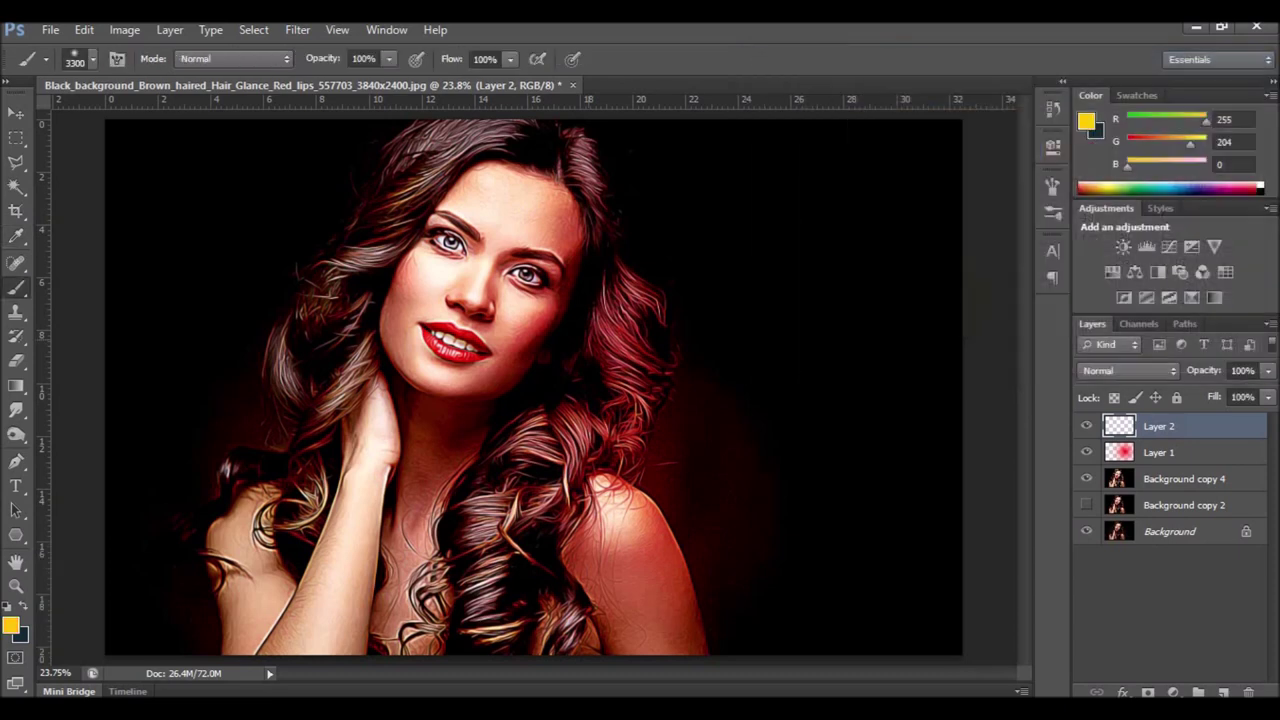
click(245, 345)
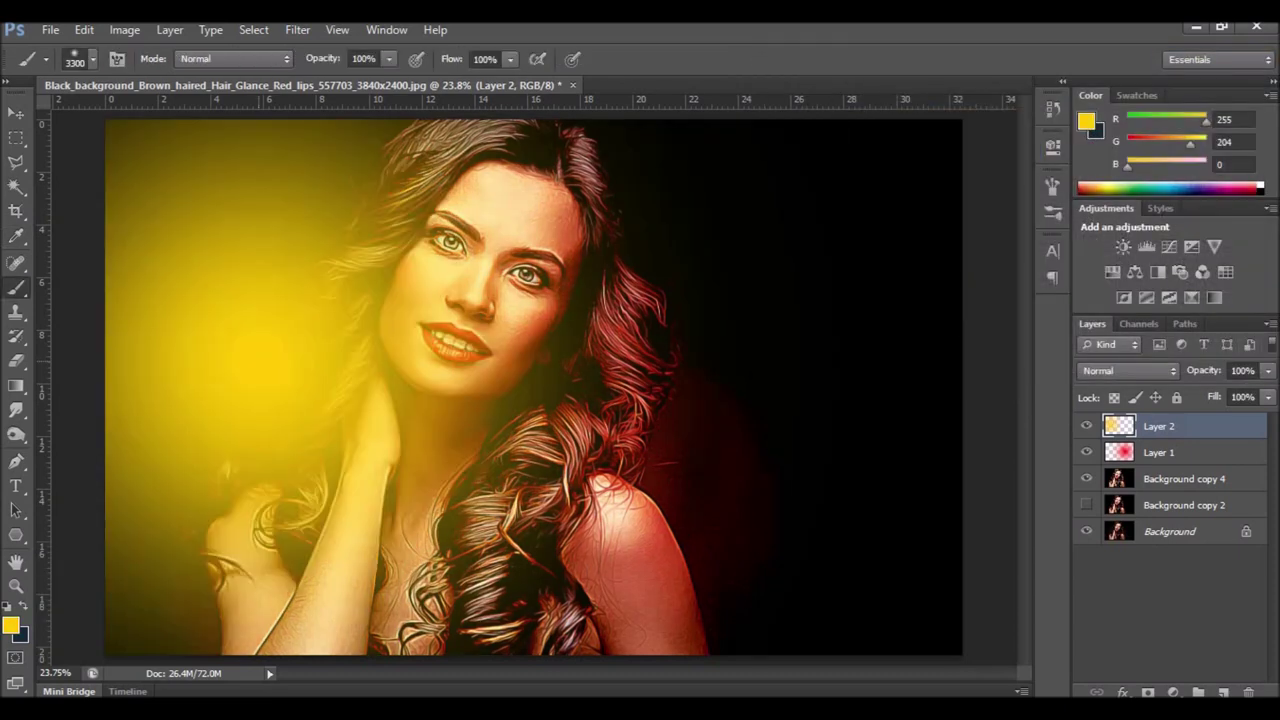
Blend the yellow glow in Overlay at 43% opacity, then return to Layer 1's opacity
click(1165, 372)
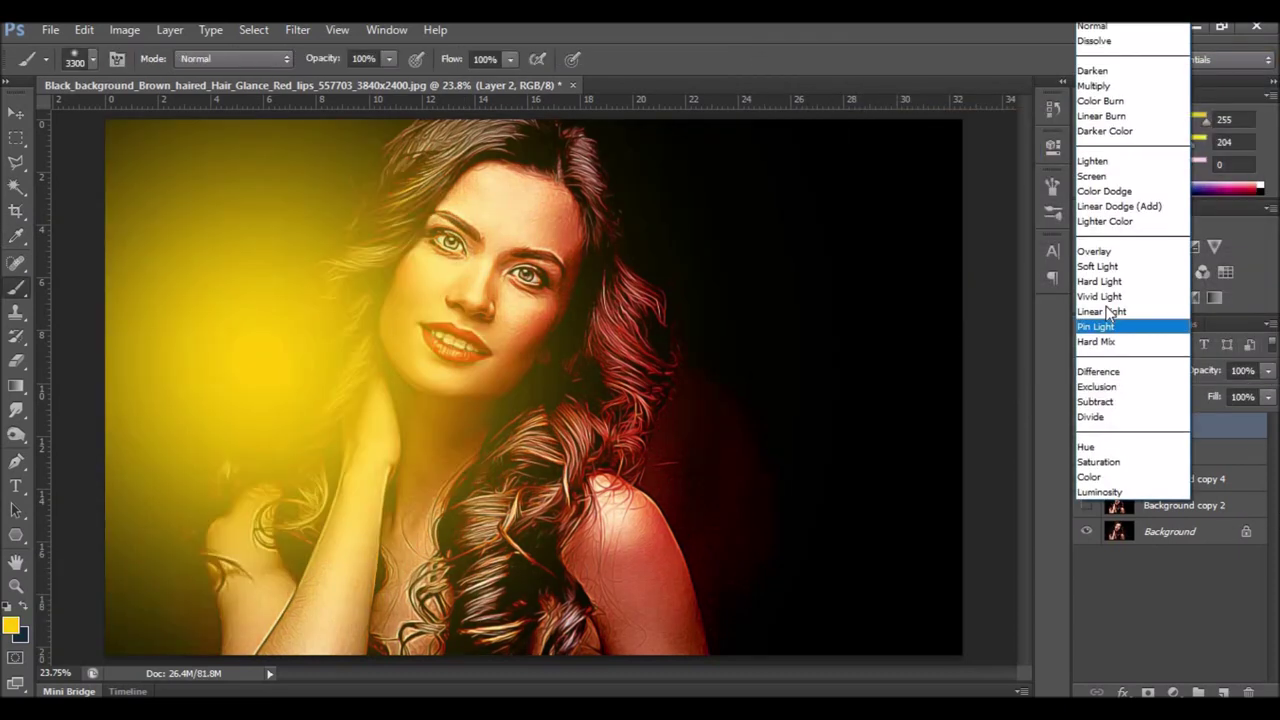
click(1095, 251)
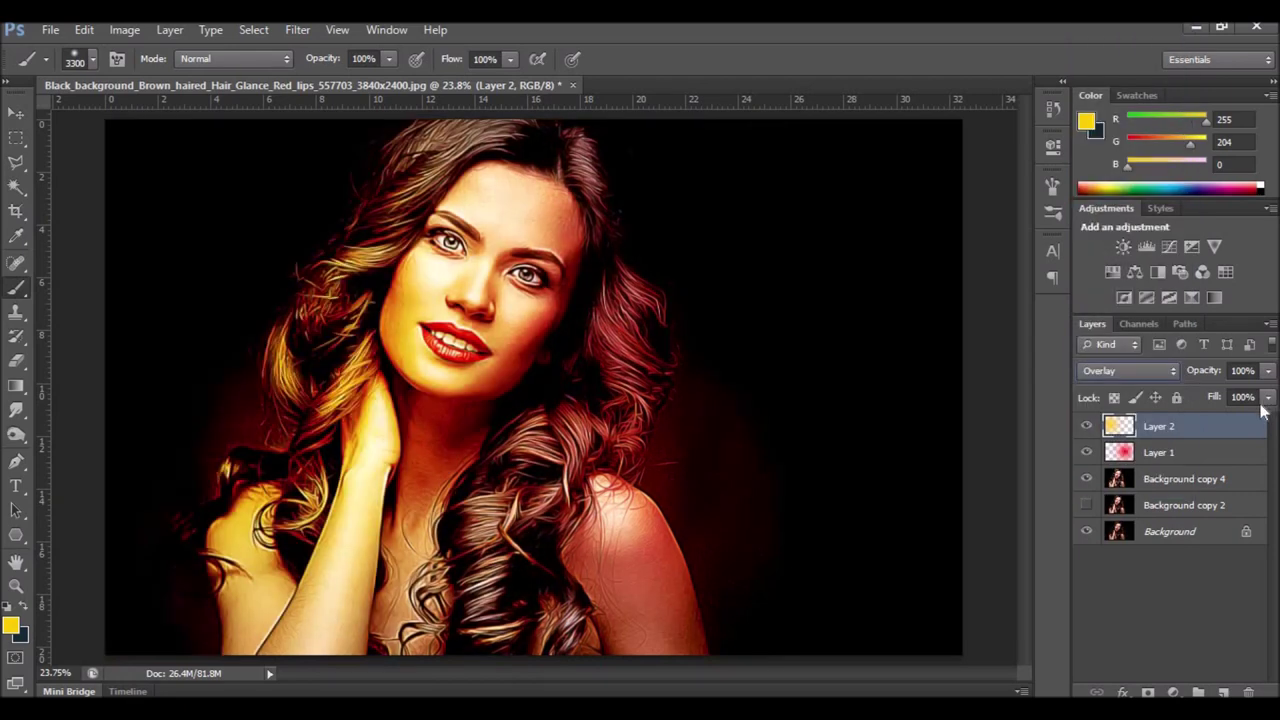
drag(1263, 372, 1225, 396)
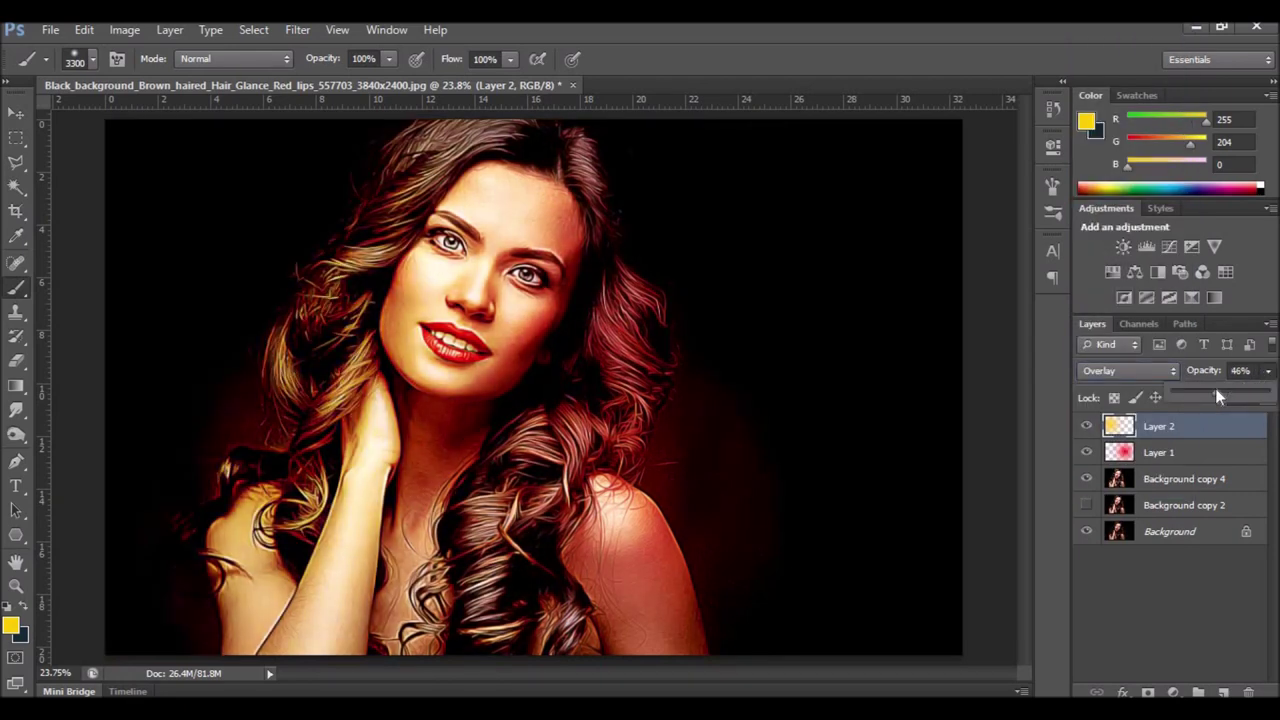
click(1218, 452)
click(1264, 372)
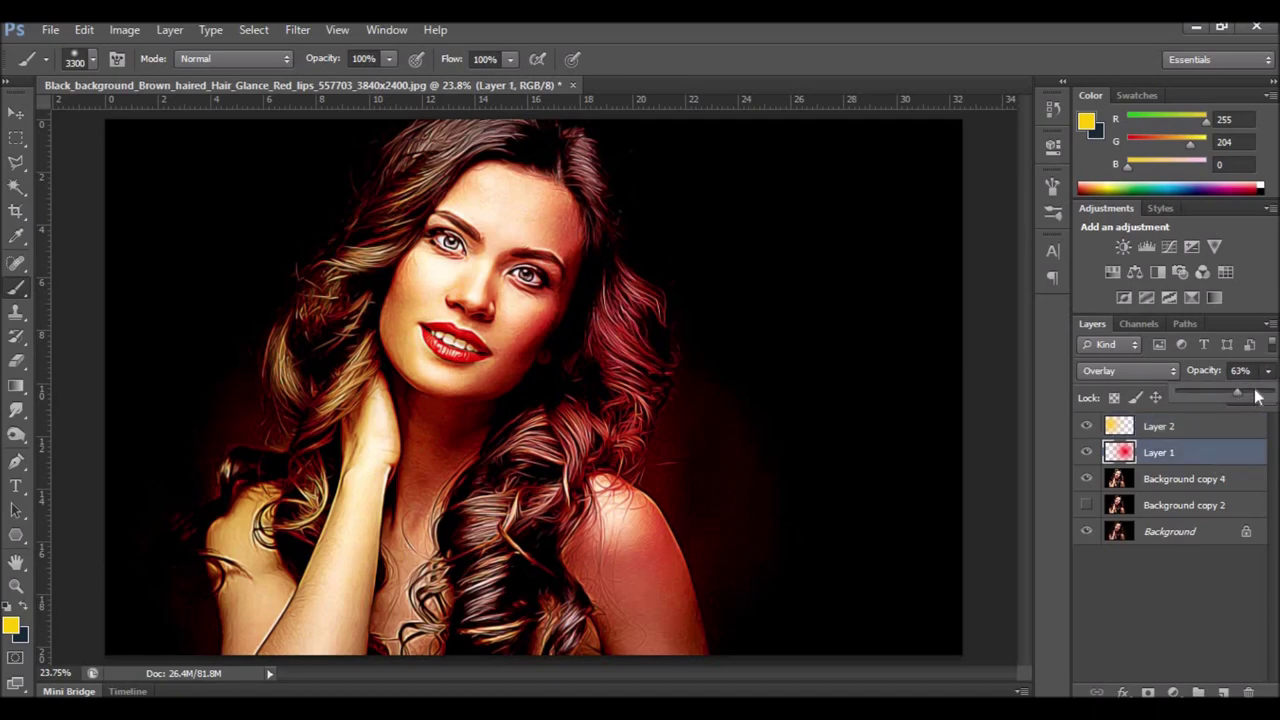